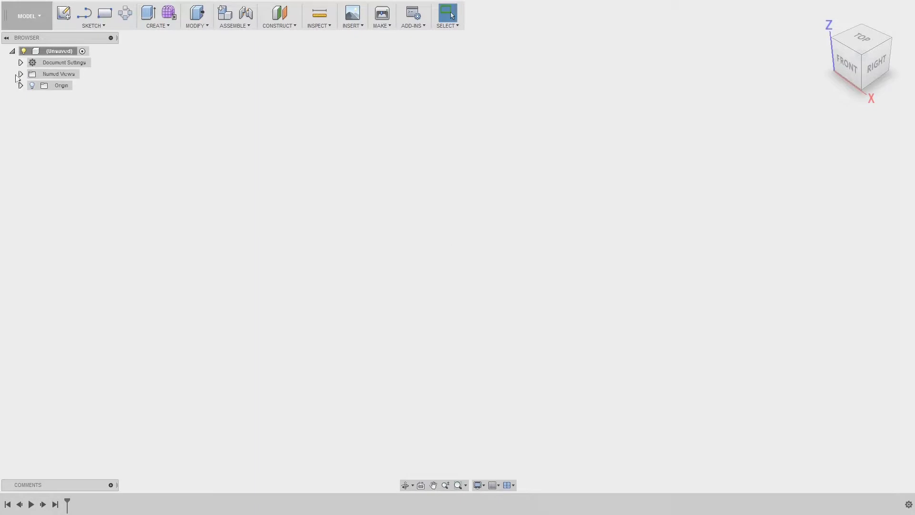
- Start a sketch on the XY ground plane and draw a rectangle cornered at the origin
{"action": "left_click", "coordinate": [35, 88]}
{"action": "left_click", "coordinate": [64, 13]}
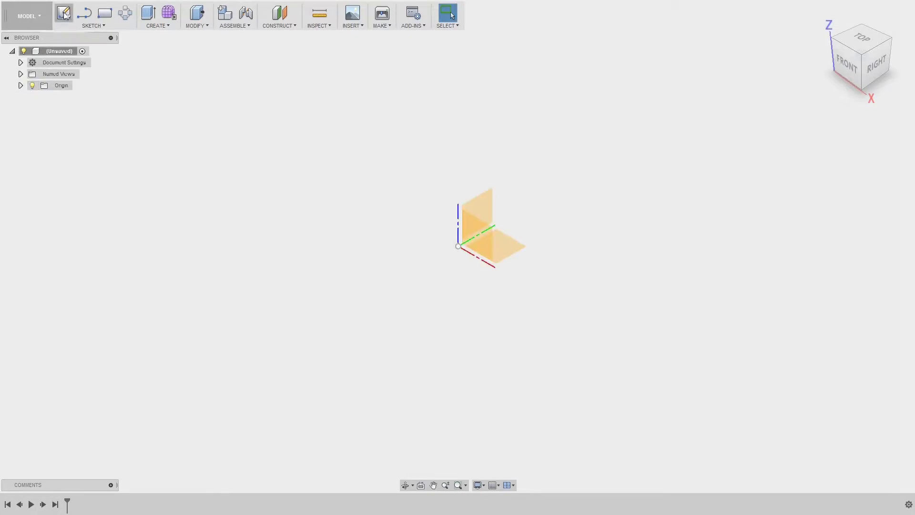
{"action": "left_click", "coordinate": [510, 253]}
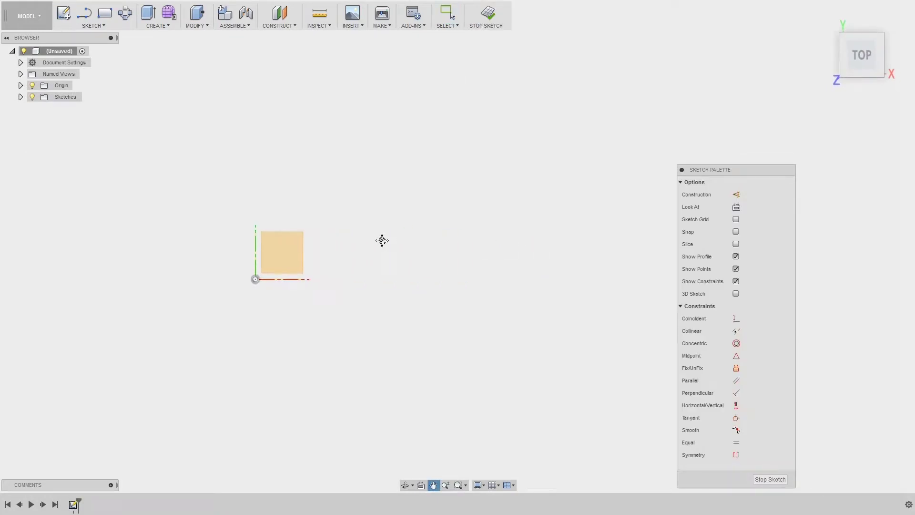
{"action": "left_click_drag", "start_coordinate": [712, 172], "coordinate": [705, 109]}
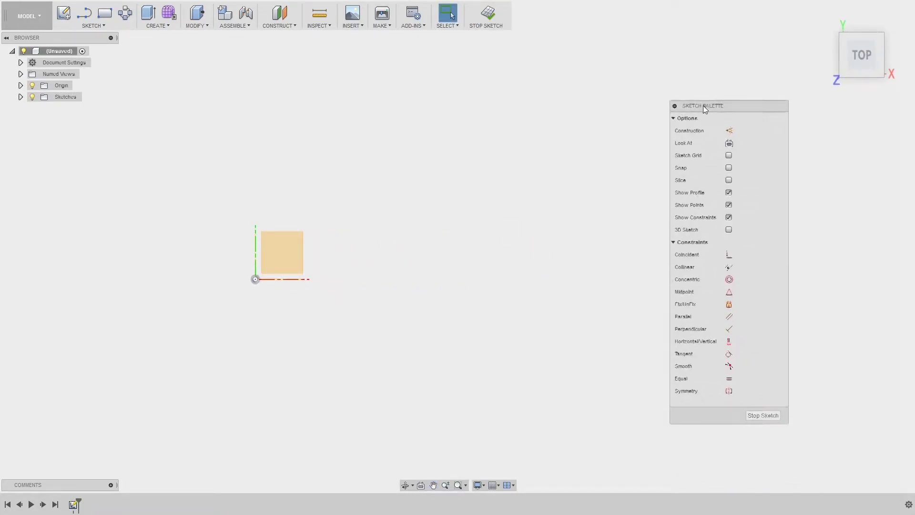
{"action": "left_click", "coordinate": [99, 12]}
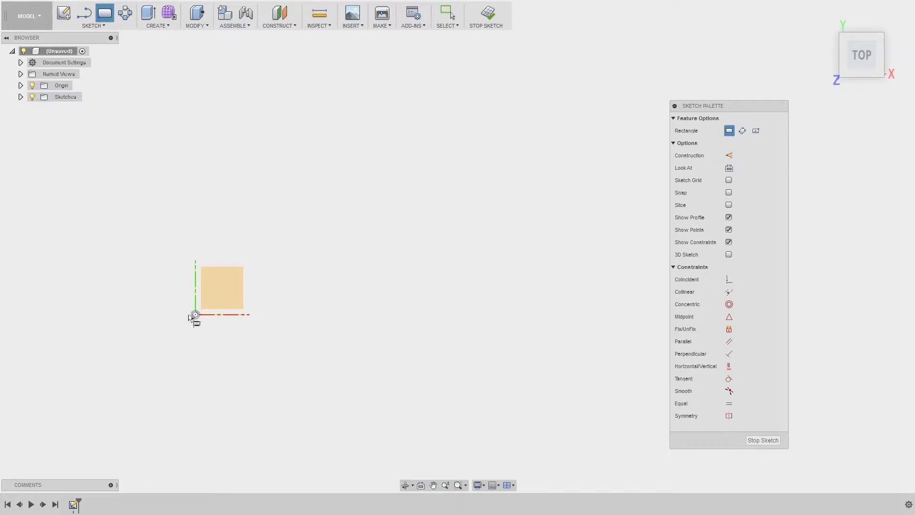
{"action": "left_click", "coordinate": [195, 314]}
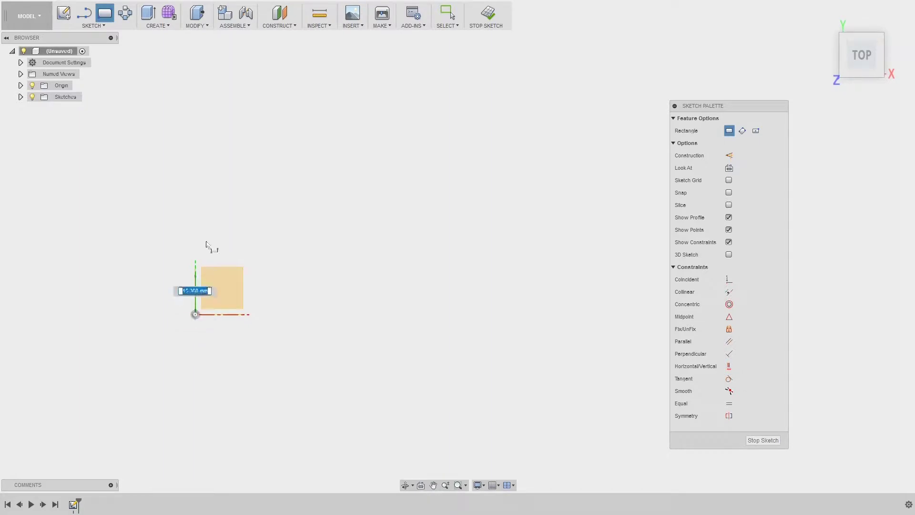
{"action": "left_click", "coordinate": [485, 180]}
{"action": "key", "text": "Escape"}
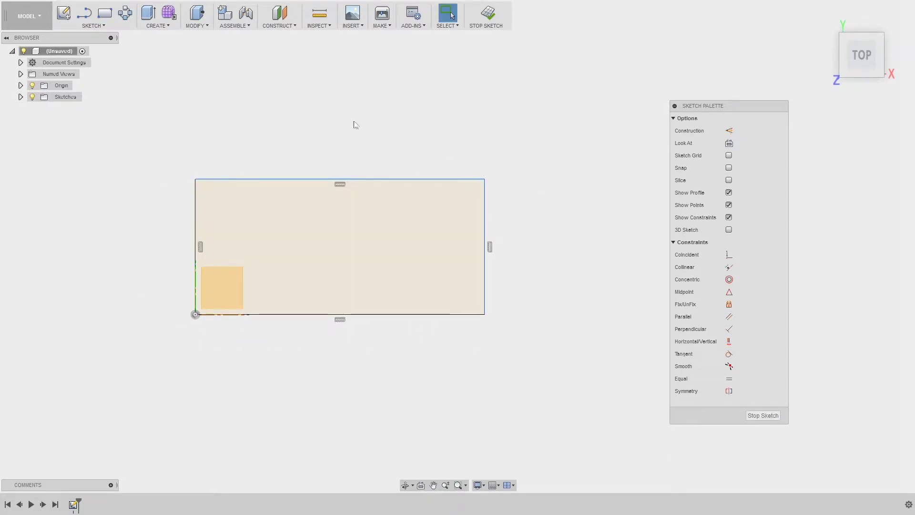
- Dimension the rectangle 112 mm wide and 23 mm tall, tidying the dimension labels
{"action": "left_click", "coordinate": [102, 25]}
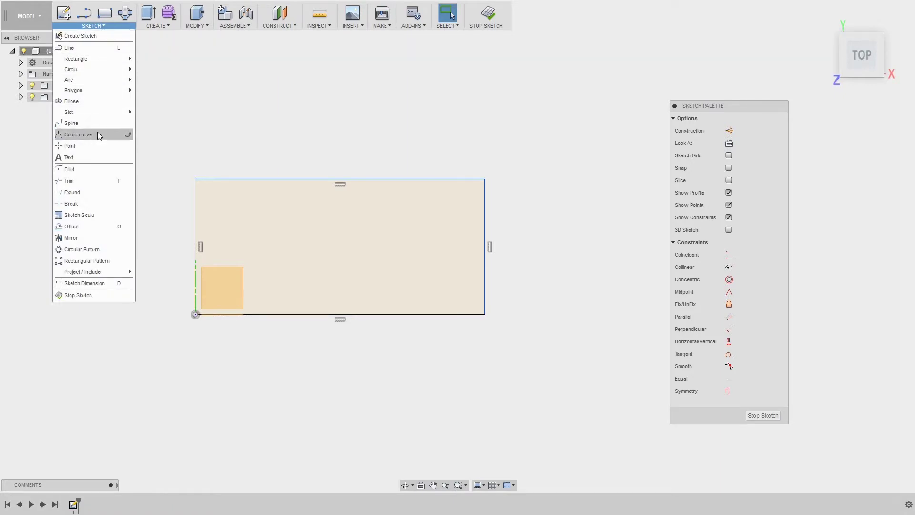
{"action": "left_click", "coordinate": [90, 283]}
{"action": "left_click", "coordinate": [302, 180]}
{"action": "left_click", "coordinate": [305, 142]}
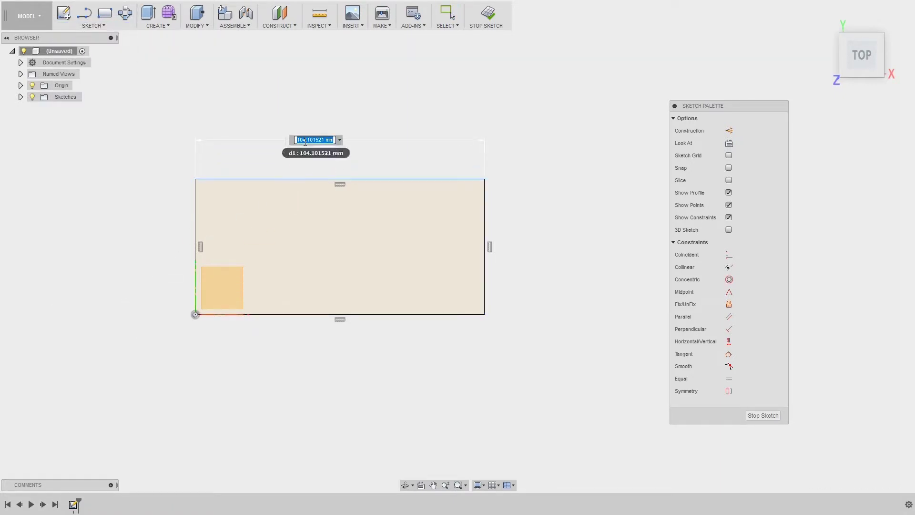
{"action": "type", "text": "112"}
{"action": "key", "text": "Return"}
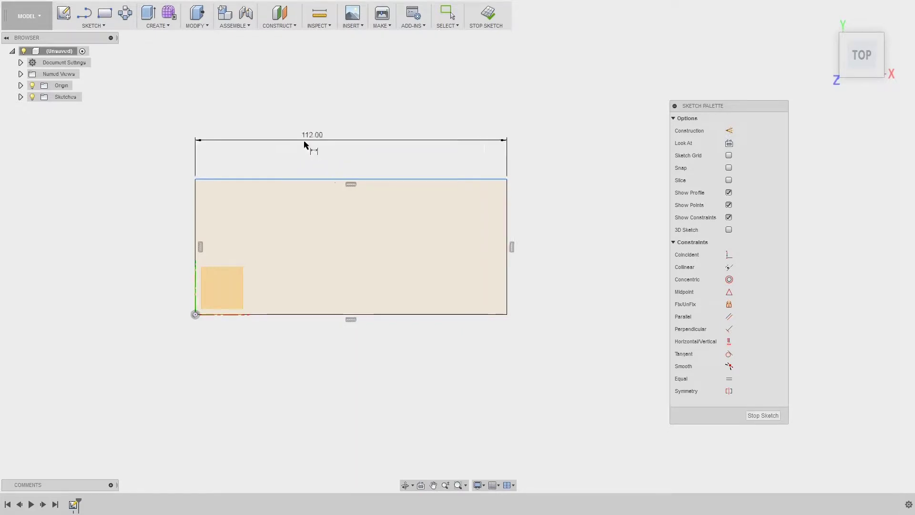
{"action": "left_click", "coordinate": [196, 224]}
{"action": "left_click", "coordinate": [161, 219]}
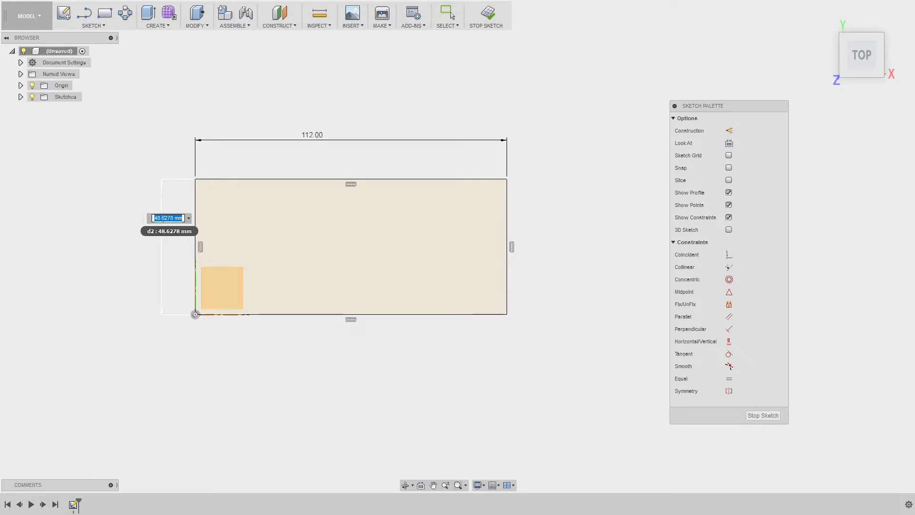
{"action": "type", "text": "23"}
{"action": "key", "text": "Return"}
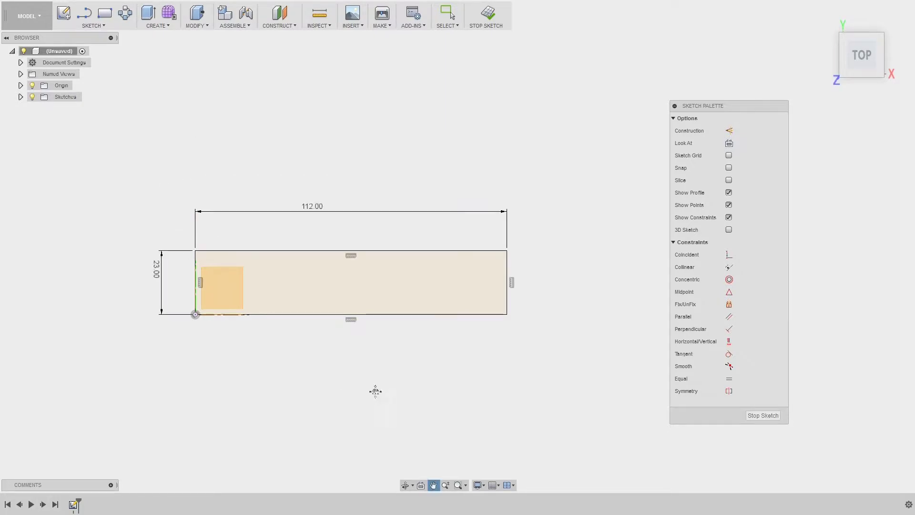
{"action": "middle_click_drag", "start_coordinate": [376, 391], "coordinate": [381, 346]}
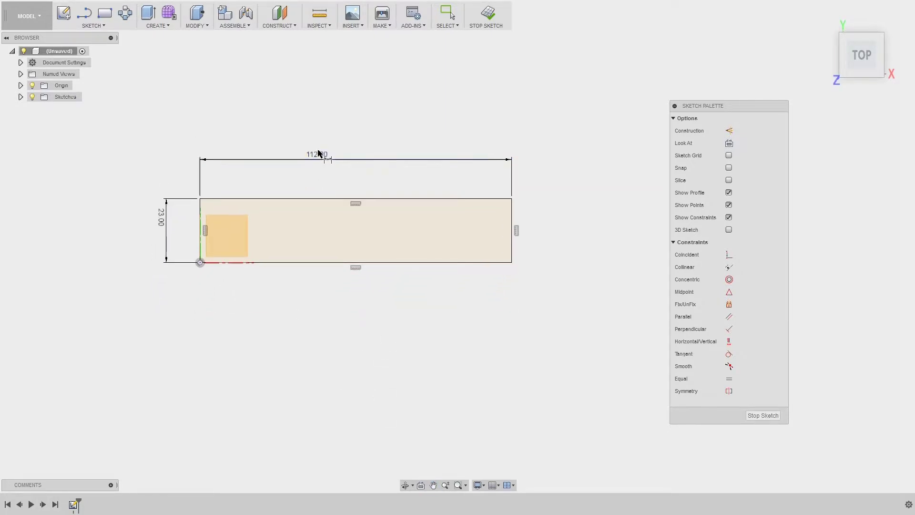
{"action": "left_click_drag", "start_coordinate": [329, 157], "coordinate": [358, 155]}
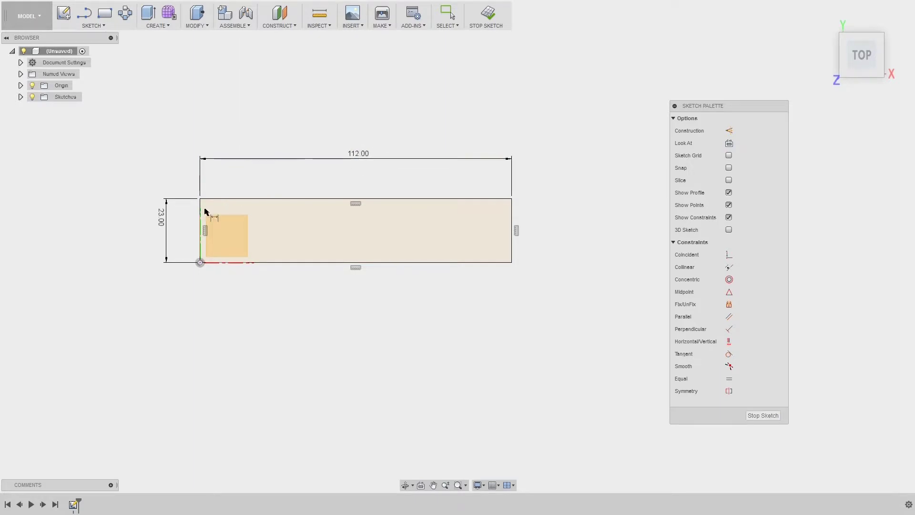
{"action": "left_click_drag", "start_coordinate": [161, 222], "coordinate": [163, 243]}
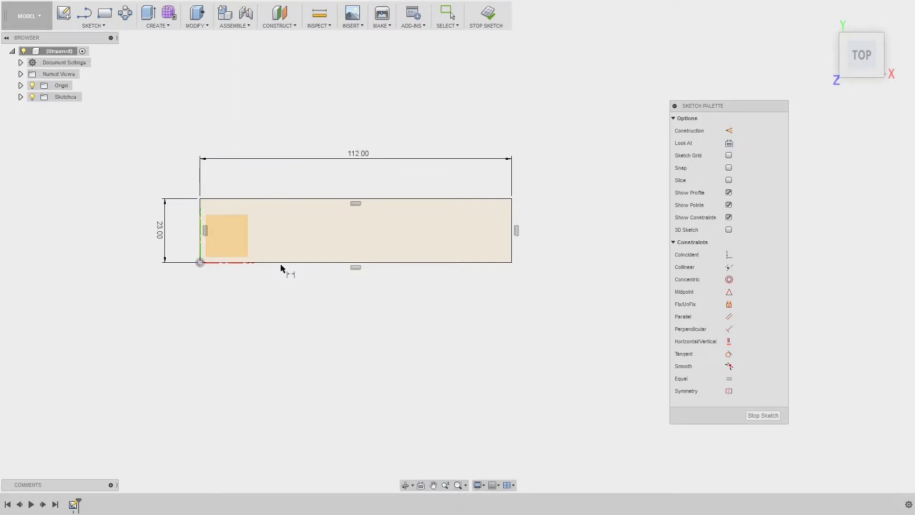
- Finish the sketch and extrude the rectangle profile 12 mm into a 112 × 23 × 12 mm block
{"action": "left_click", "coordinate": [757, 417]}
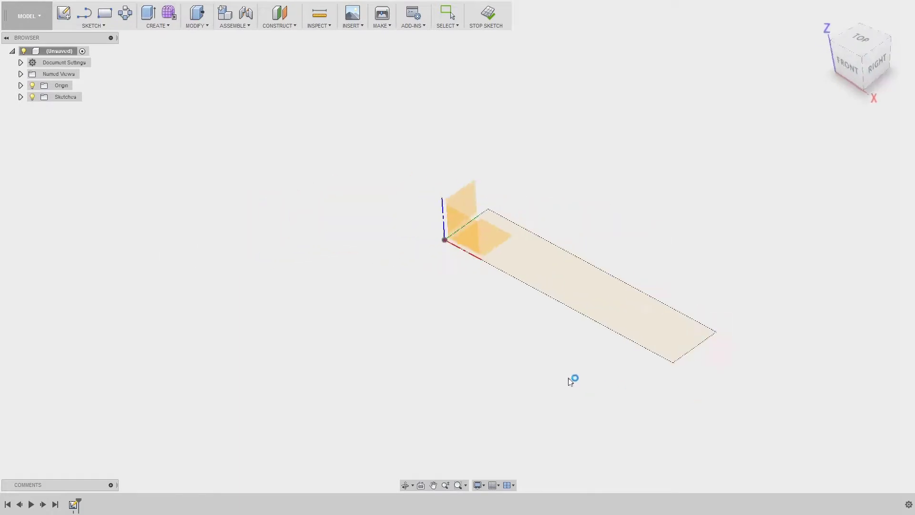
{"action": "left_click", "coordinate": [453, 279]}
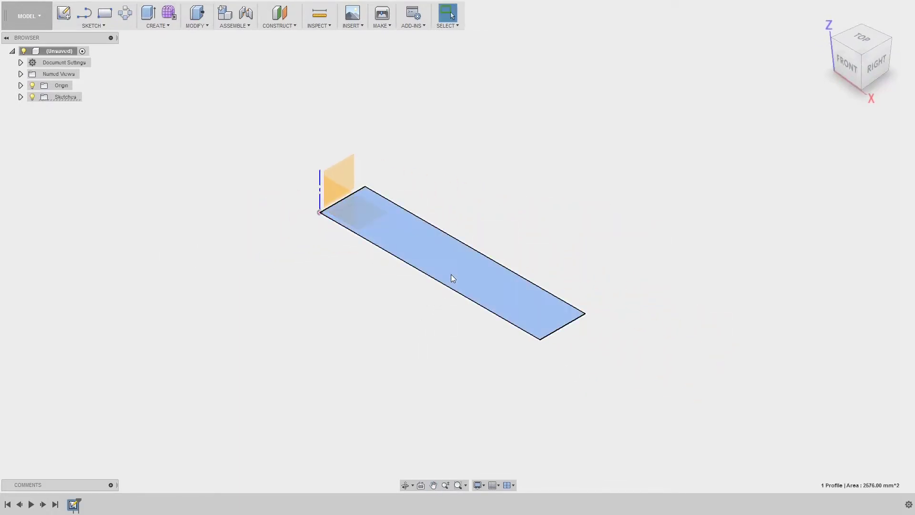
{"action": "left_click", "coordinate": [151, 28]}
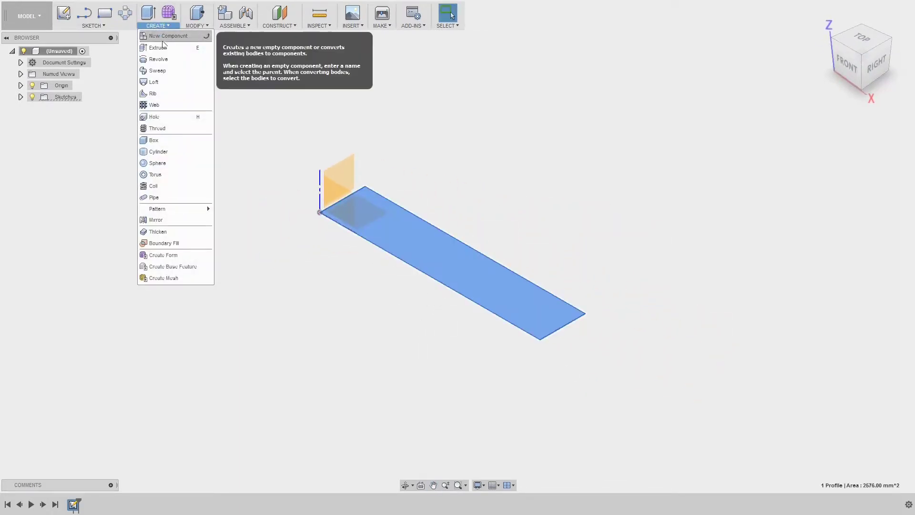
{"action": "left_click", "coordinate": [157, 48]}
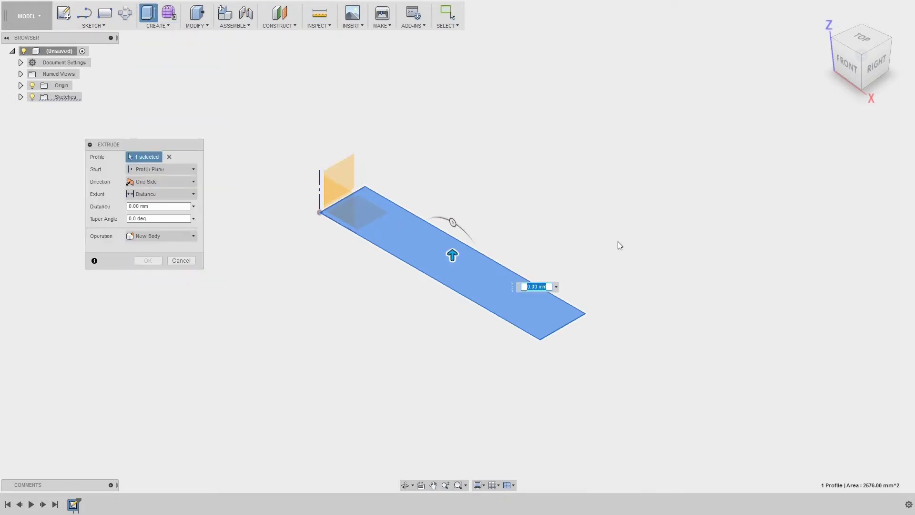
{"action": "left_click_drag", "start_coordinate": [400, 240], "coordinate": [401, 210]}
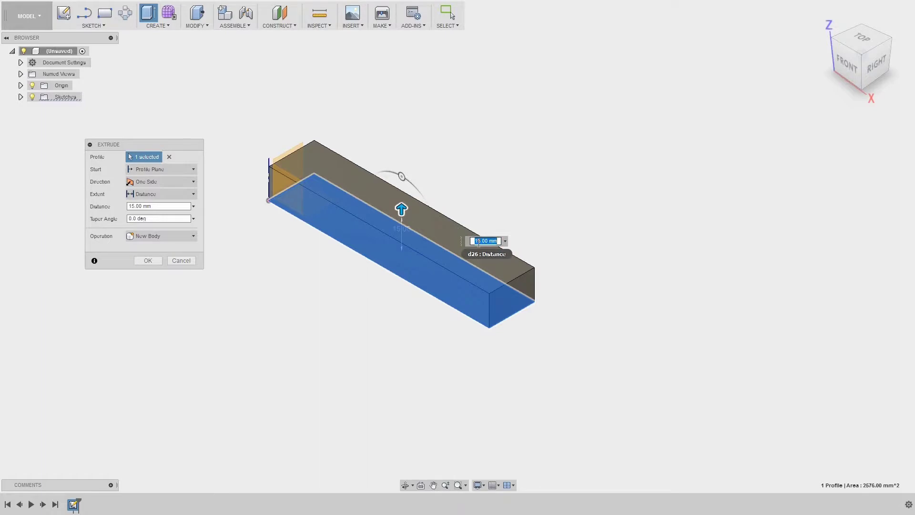
{"action": "type", "text": "12"}
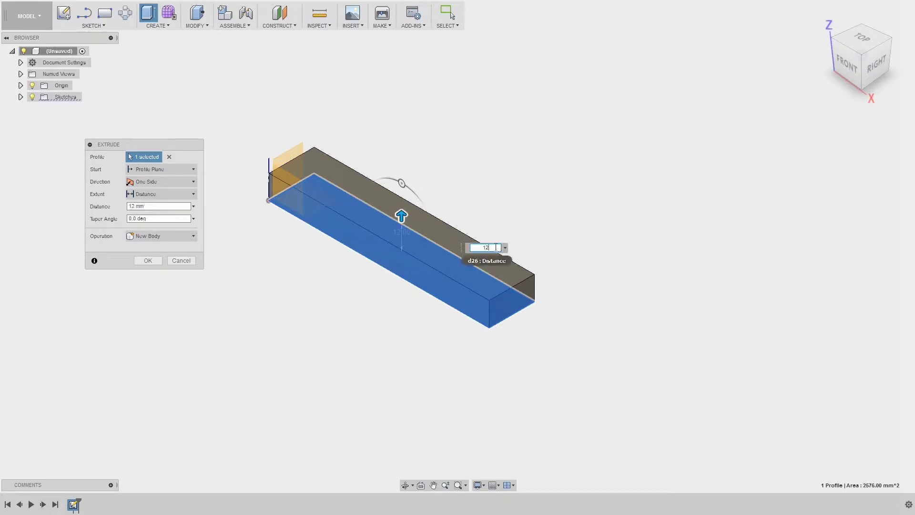
{"action": "key", "text": "Return"}
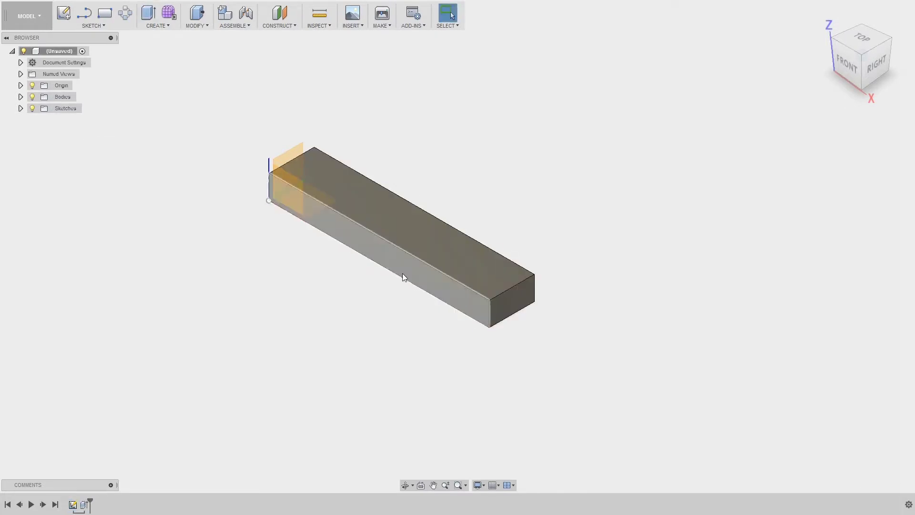
- Start a new sketch on the block's top face and zoom in on it
{"action": "mouse_move", "coordinate": [435, 354]}
{"action": "middle_mouse_down", "text": "shift"}
{"action": "mouse_move", "coordinate": [466, 313]}
{"action": "mouse_move", "coordinate": [529, 286]}
{"action": "mouse_move", "coordinate": [591, 315]}
{"action": "mouse_move", "coordinate": [531, 351]}
{"action": "mouse_move", "coordinate": [488, 360]}
{"action": "middle_mouse_up", "text": "shift"}
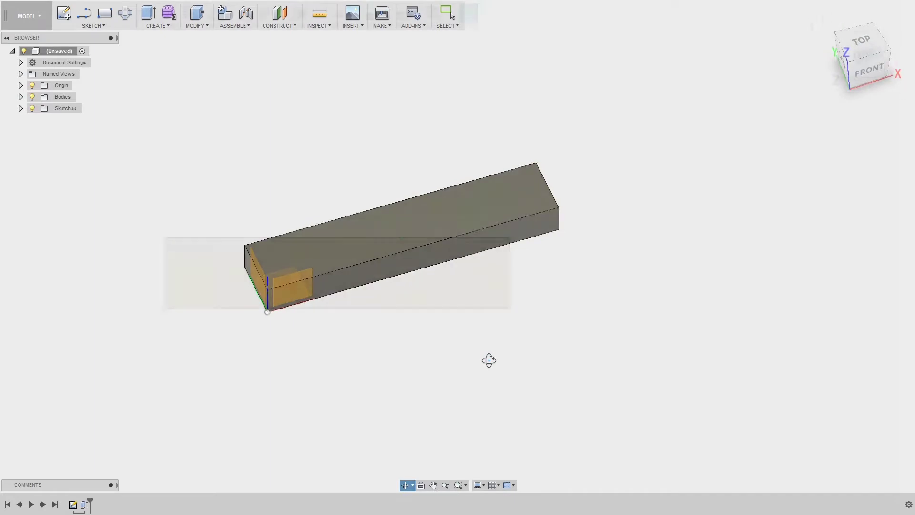
{"action": "left_click", "coordinate": [862, 51]}
{"action": "left_click", "coordinate": [809, 37]}
{"action": "scroll", "coordinate": [486, 246], "scroll_direction": "down", "scroll_amount": 3}
{"action": "mouse_move", "coordinate": [521, 262]}
{"action": "middle_mouse_down"}
{"action": "mouse_move", "coordinate": [390, 272]}
{"action": "mouse_move", "coordinate": [373, 256]}
{"action": "middle_mouse_up"}
{"action": "left_click", "coordinate": [372, 256]}
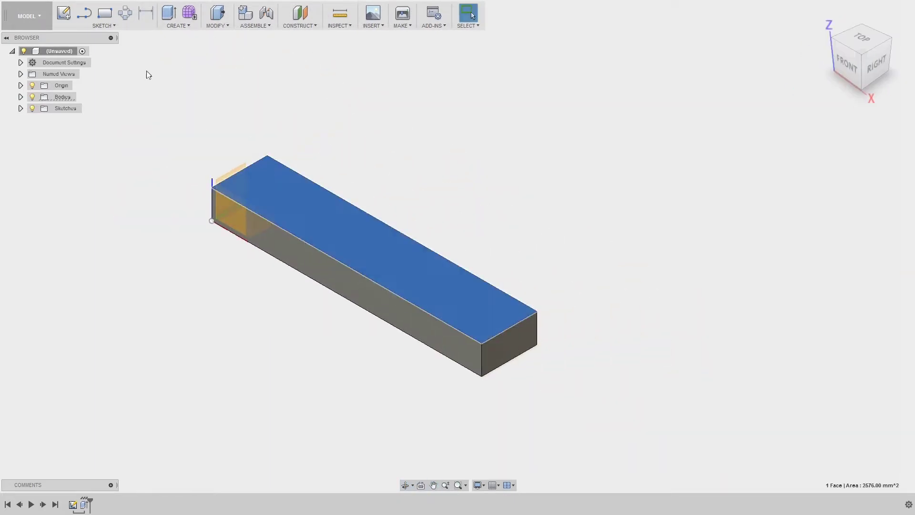
{"action": "left_click", "coordinate": [67, 10]}
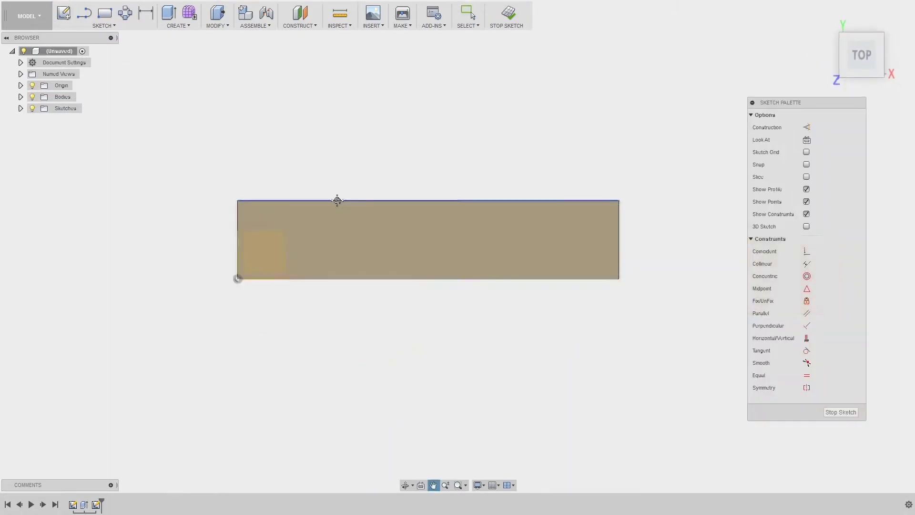
{"action": "scroll", "coordinate": [300, 182], "scroll_direction": "up", "scroll_amount": 3}
{"action": "scroll", "coordinate": [309, 167], "scroll_direction": "down", "scroll_amount": 1}
{"action": "middle_click_drag", "start_coordinate": [316, 152], "coordinate": [269, 108]}
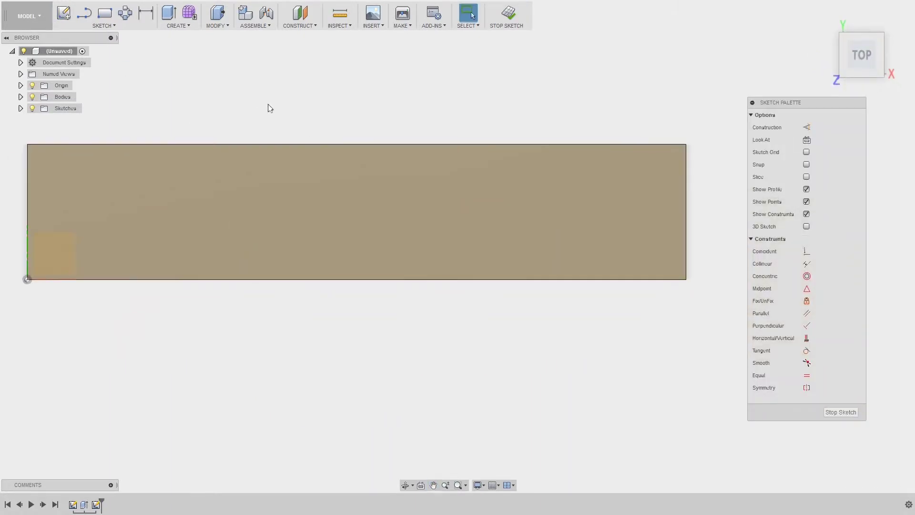
{"action": "middle_click_drag", "start_coordinate": [308, 83], "coordinate": [327, 111]}
- Draw the lower row of four pocket rectangles across the face
{"action": "left_click", "coordinate": [104, 13]}
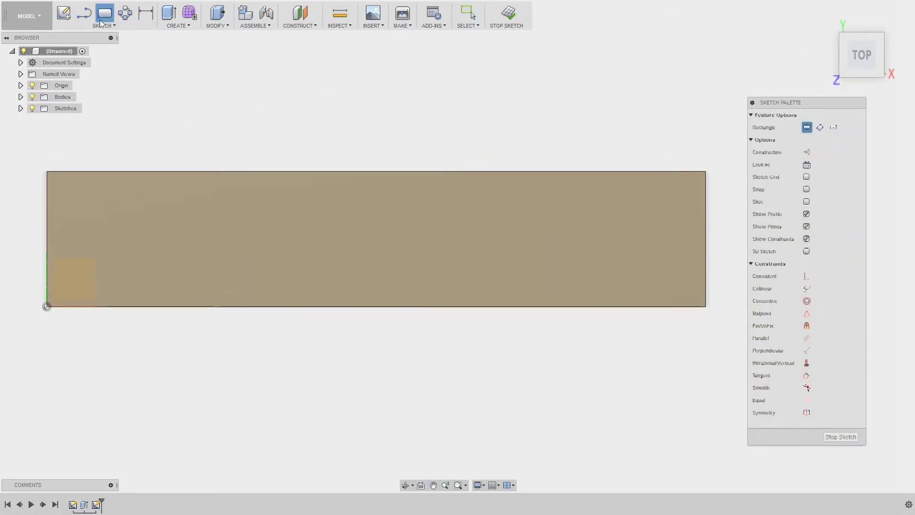
{"action": "left_click", "coordinate": [72, 259]}
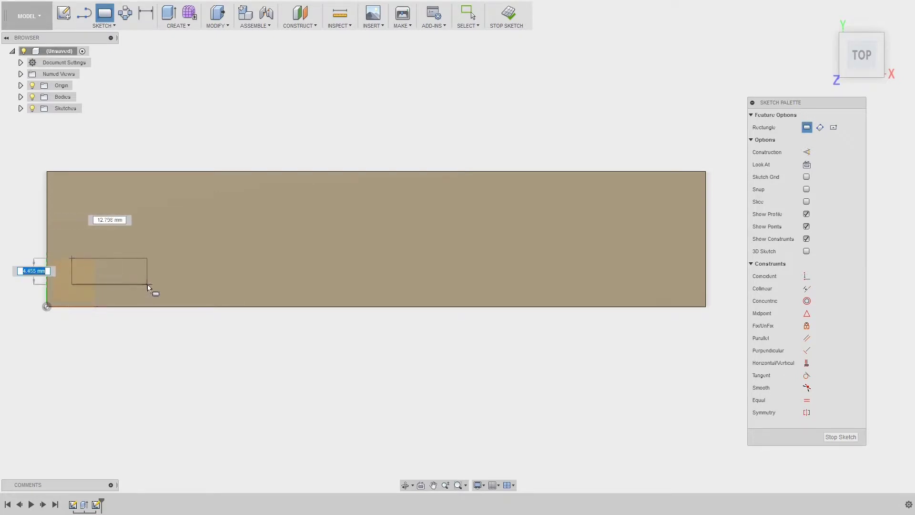
{"action": "left_click", "coordinate": [155, 287]}
{"action": "left_click", "coordinate": [216, 265]}
{"action": "left_click", "coordinate": [395, 266]}
{"action": "left_click", "coordinate": [477, 292]}
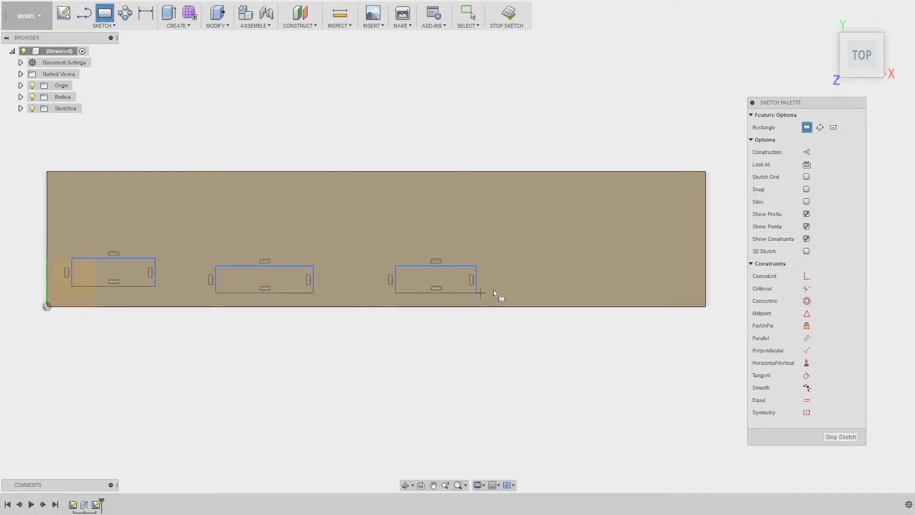
{"action": "left_click", "coordinate": [552, 265]}
{"action": "left_click", "coordinate": [620, 292]}
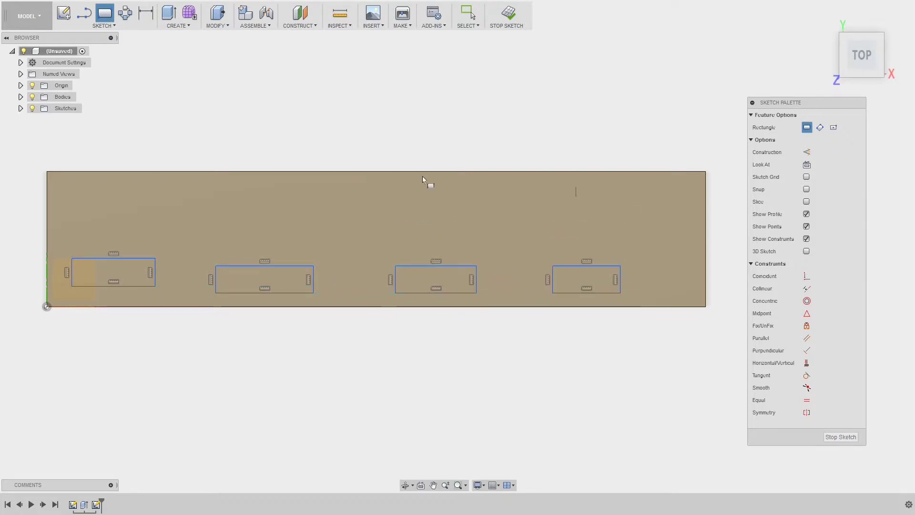
- Draw the upper row of four pocket rectangles above the first row
{"action": "left_click", "coordinate": [59, 183]}
{"action": "left_click", "coordinate": [156, 215]}
{"action": "left_click", "coordinate": [222, 192]}
{"action": "left_click", "coordinate": [305, 215]}
{"action": "left_click", "coordinate": [393, 200]}
{"action": "left_click", "coordinate": [476, 222]}
{"action": "left_click", "coordinate": [558, 199]}
{"action": "left_click", "coordinate": [643, 228]}
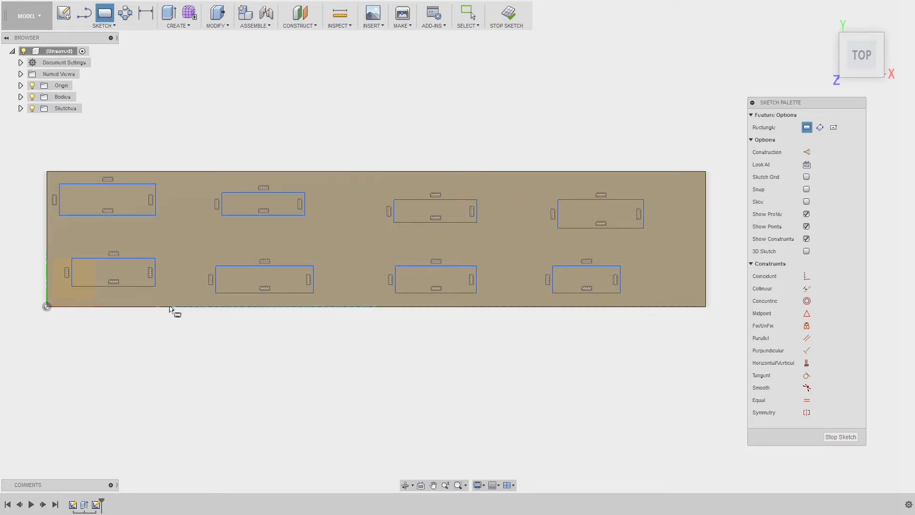
{"action": "key", "text": "Escape"}
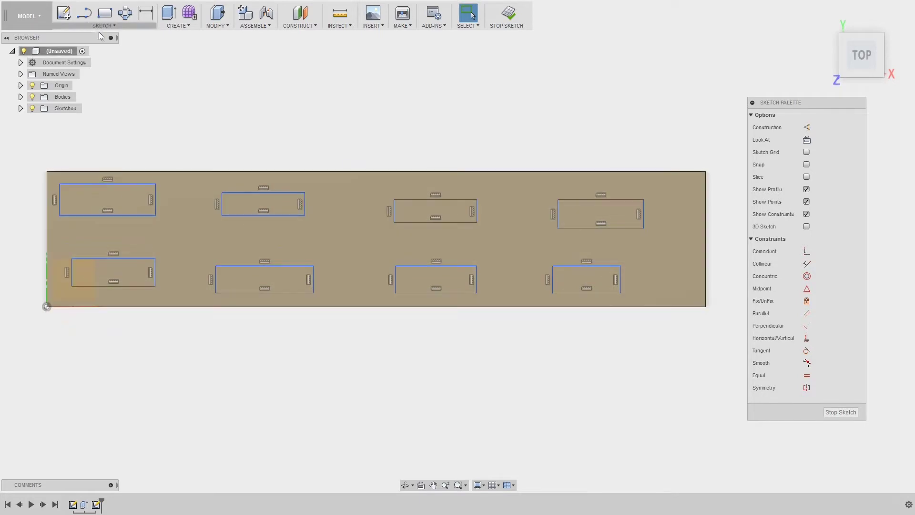
- Dimension the lower-left rectangle 22 mm wide and 4 mm tall
{"action": "left_click", "coordinate": [145, 21]}
{"action": "left_click", "coordinate": [136, 258]}
{"action": "type", "text": "22"}
{"action": "key", "text": "Return"}
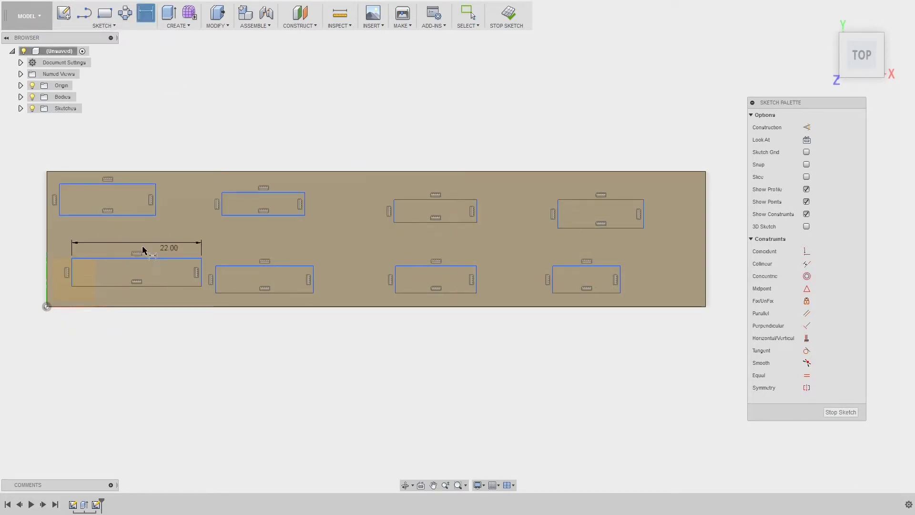
{"action": "left_click", "coordinate": [72, 273]}
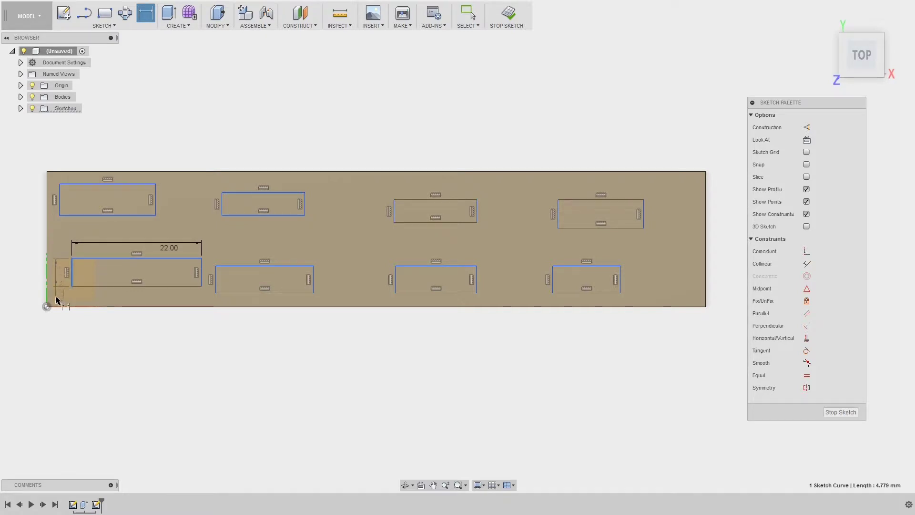
{"action": "left_click", "coordinate": [63, 320]}
{"action": "type", "text": "4"}
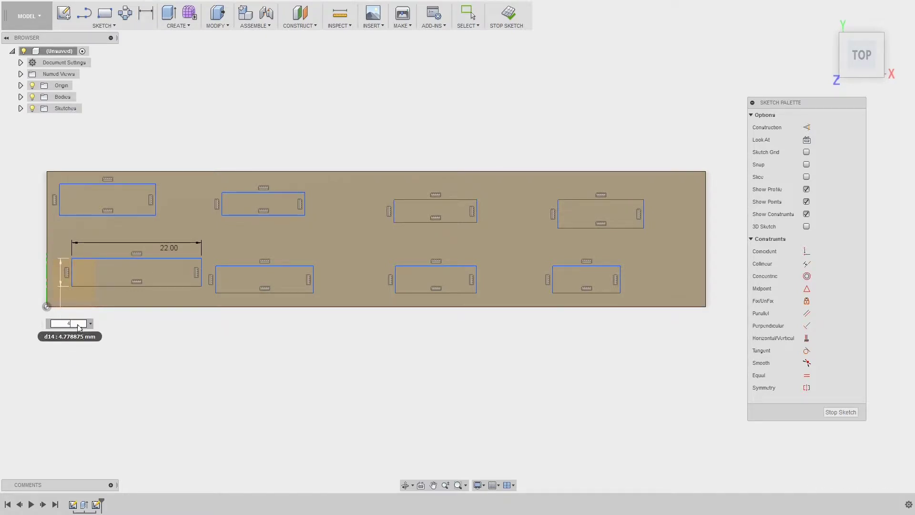
{"action": "key", "text": "Return"}
- Set the other three bottom-row rectangles to 22 mm width
{"action": "left_click", "coordinate": [241, 266]}
{"action": "left_click", "coordinate": [244, 245]}
{"action": "type", "text": "22"}
{"action": "key", "text": "Return"}
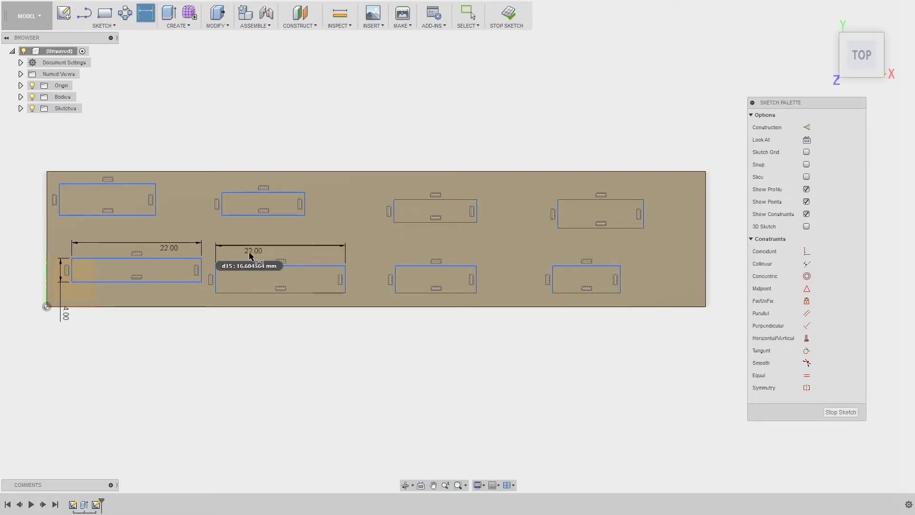
{"action": "left_click", "coordinate": [431, 265]}
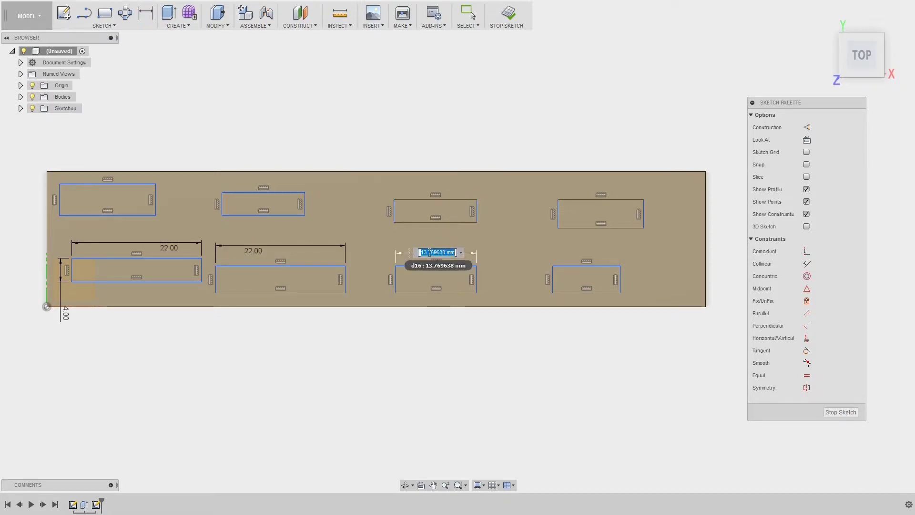
{"action": "type", "text": "2"}
{"action": "key", "text": "Return"}
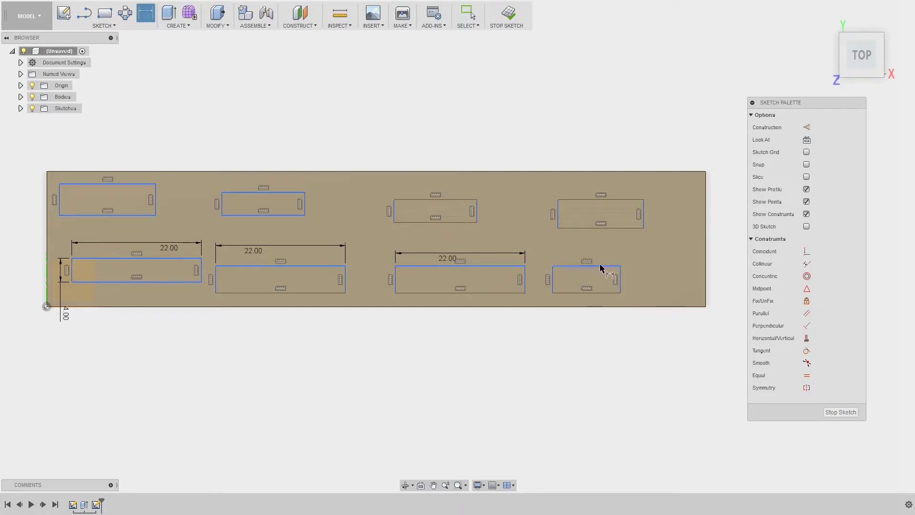
{"action": "left_click", "coordinate": [601, 266]}
{"action": "left_click", "coordinate": [600, 255]}
{"action": "type", "text": "22"}
{"action": "key", "text": "Return"}
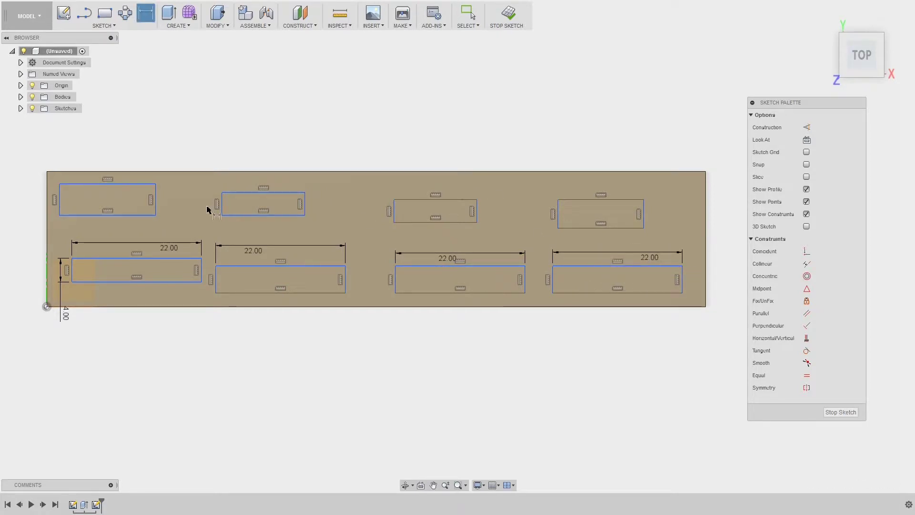
- Dimension the first two top-row rectangles 22 mm wide
{"action": "left_click", "coordinate": [148, 185]}
{"action": "left_click", "coordinate": [146, 167]}
{"action": "type", "text": "22"}
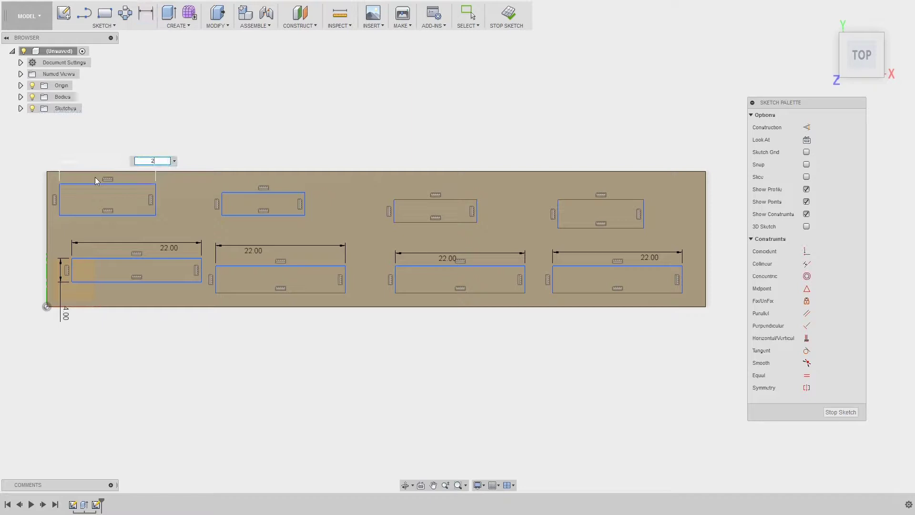
{"action": "key", "text": "Return"}
{"action": "left_click", "coordinate": [286, 193]}
{"action": "left_click", "coordinate": [273, 158]}
{"action": "type", "text": "22"}
{"action": "key", "text": "Return"}
- Dimension the third and fourth top-row rectangles 22 mm wide
{"action": "left_click", "coordinate": [438, 199]}
{"action": "left_click", "coordinate": [433, 155]}
{"action": "type", "text": "22"}
{"action": "key", "text": "Return"}
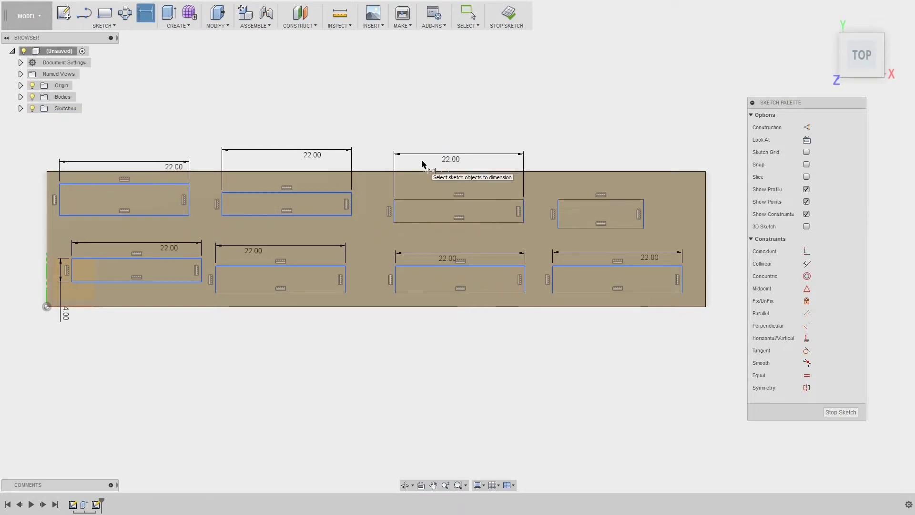
{"action": "left_click", "coordinate": [587, 200]}
{"action": "left_click", "coordinate": [587, 158]}
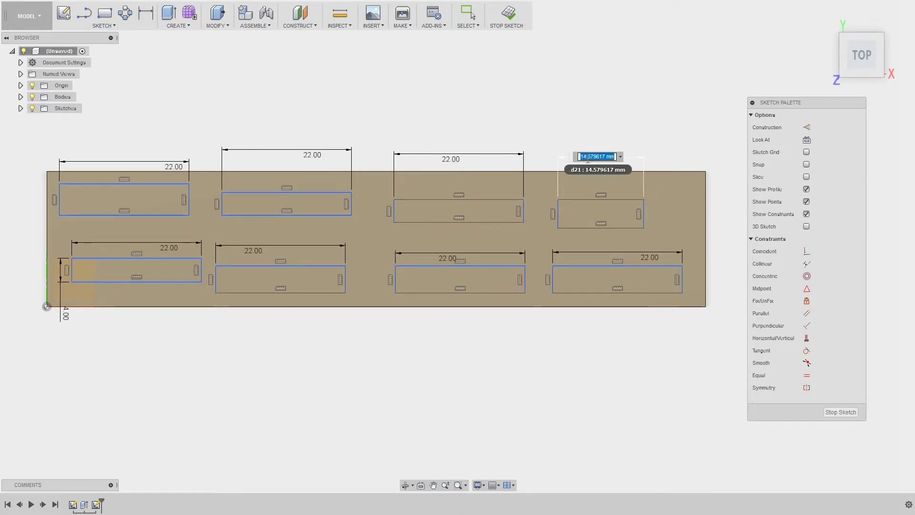
{"action": "type", "text": "22"}
{"action": "key", "text": "Return"}
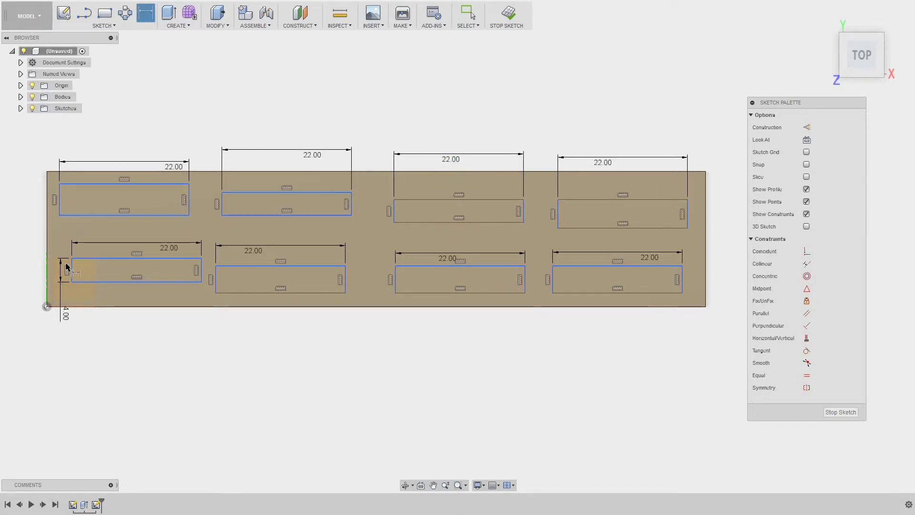
- Give the first two top-row rectangles 4 mm height dimensions
{"action": "left_click", "coordinate": [59, 199]}
{"action": "left_click", "coordinate": [27, 220]}
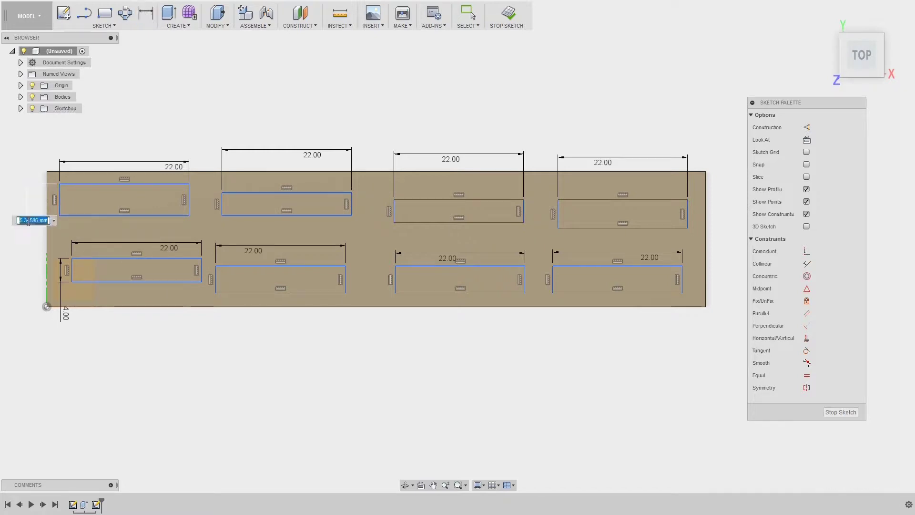
{"action": "type", "text": "4"}
{"action": "key", "text": "Return"}
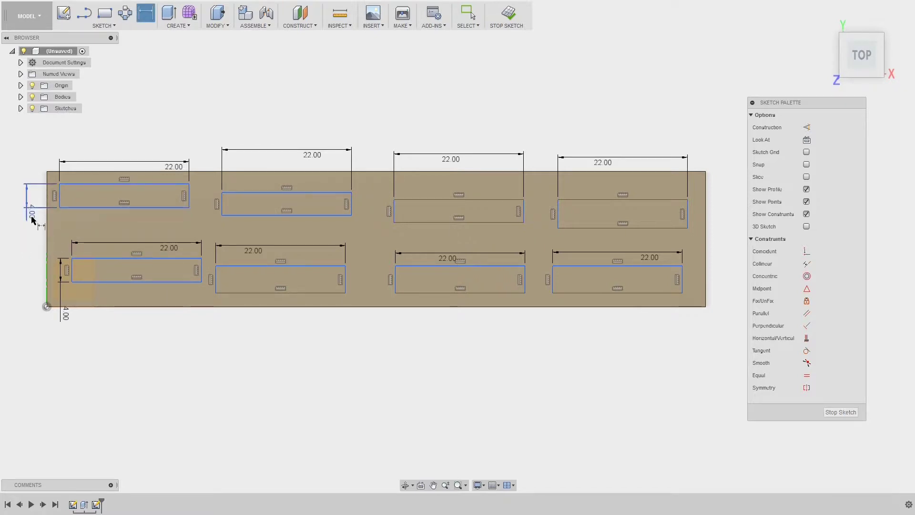
{"action": "left_click", "coordinate": [222, 205]}
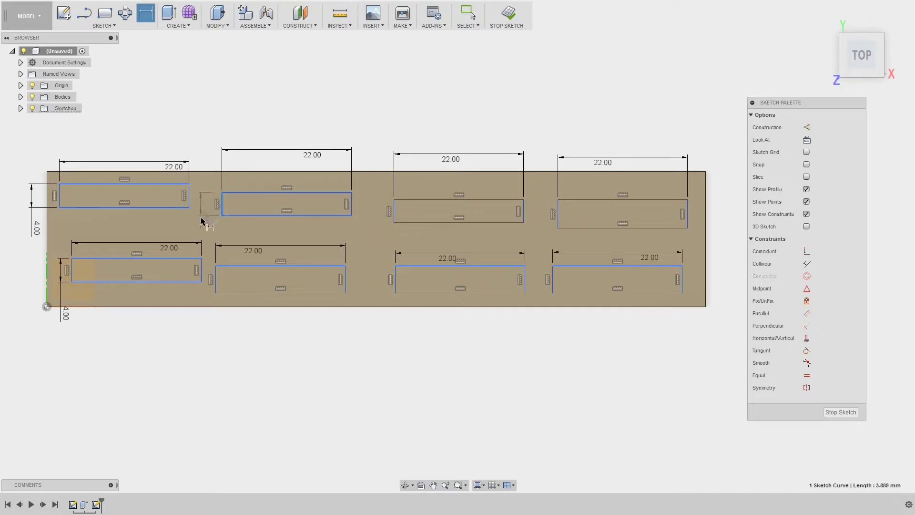
{"action": "left_click", "coordinate": [205, 226]}
{"action": "type", "text": "4"}
{"action": "key", "text": "Return"}
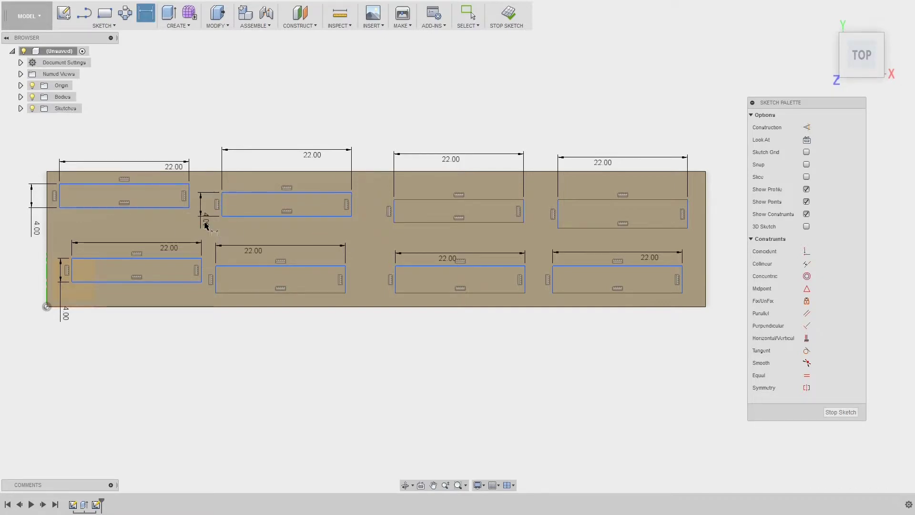
- Give the third and fourth top-row rectangles 4 mm height dimensions
{"action": "key", "text": "Escape"}
{"action": "left_click", "coordinate": [394, 213]}
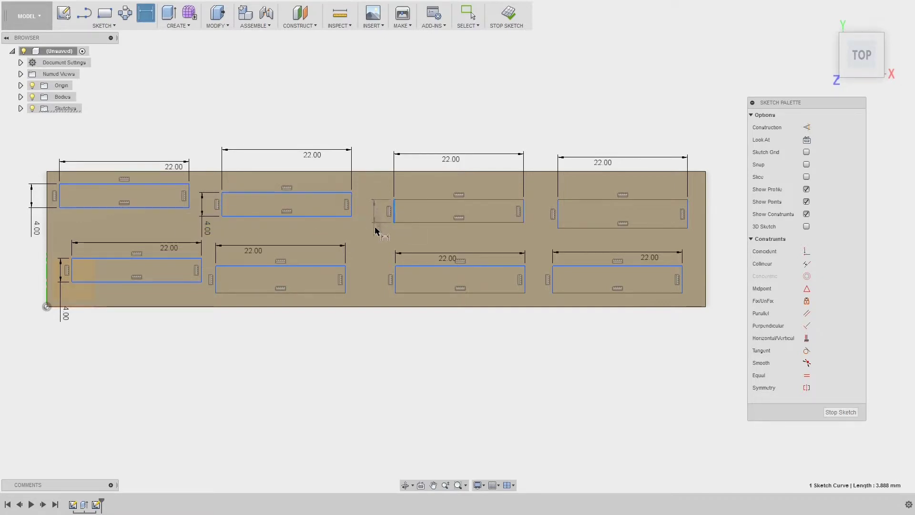
{"action": "left_click", "coordinate": [372, 241]}
{"action": "key", "text": "Return"}
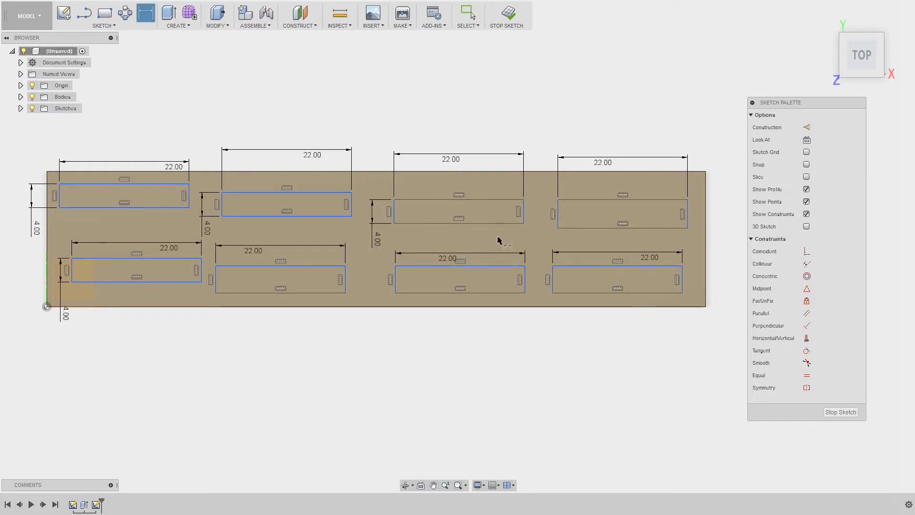
{"action": "left_click", "coordinate": [559, 218]}
{"action": "left_click", "coordinate": [536, 244]}
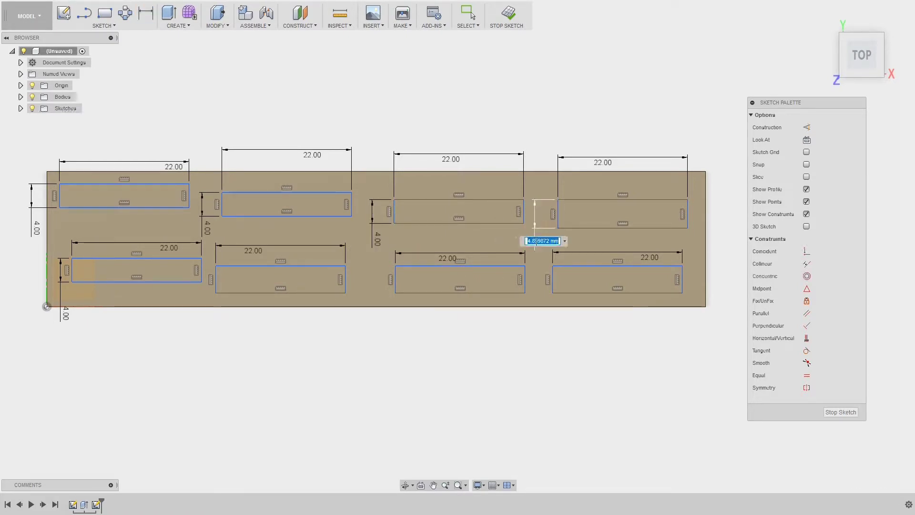
{"action": "type", "text": "4"}
{"action": "key", "text": "Return"}
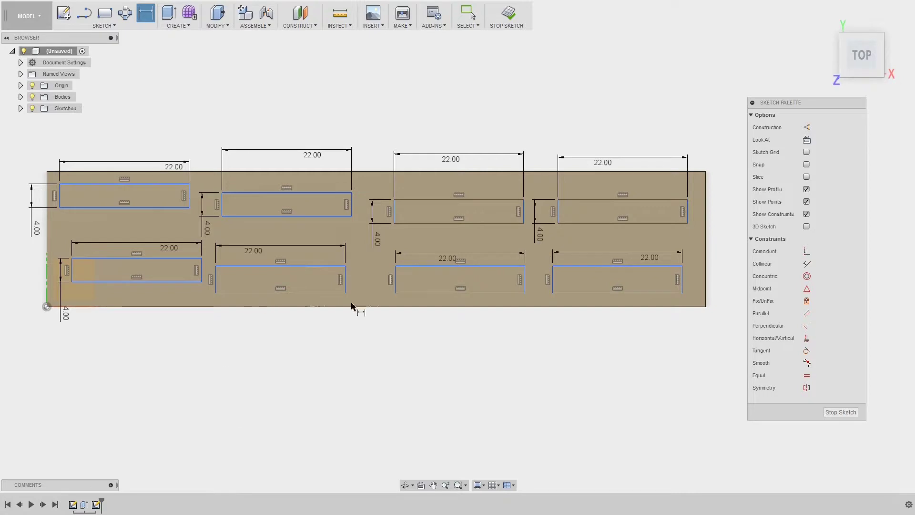
- Set the remaining three bottom-row rectangles to 4 mm height
{"action": "left_click", "coordinate": [363, 305]}
{"action": "left_click", "coordinate": [365, 326]}
{"action": "type", "text": "4"}
{"action": "key", "text": "Return"}
{"action": "left_click", "coordinate": [522, 280]}
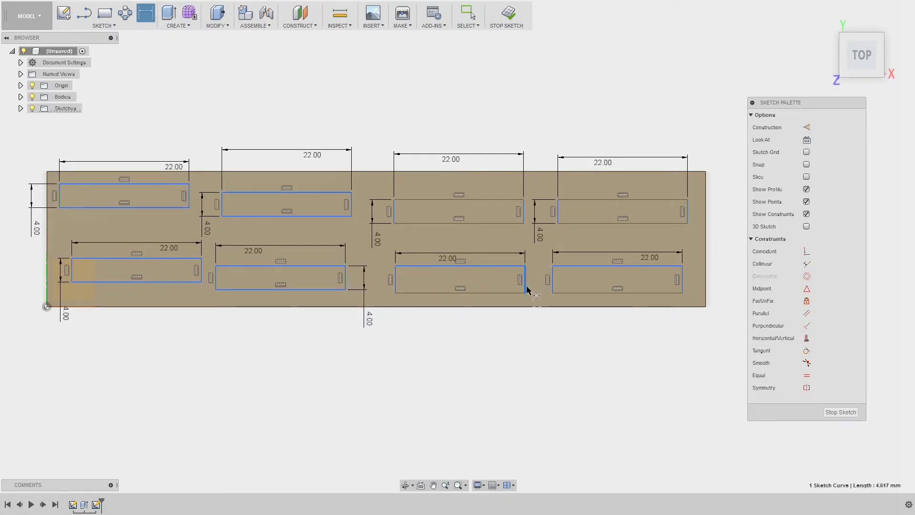
{"action": "left_click", "coordinate": [545, 319]}
{"action": "type", "text": "4"}
{"action": "key", "text": "Return"}
{"action": "left_click", "coordinate": [682, 282]}
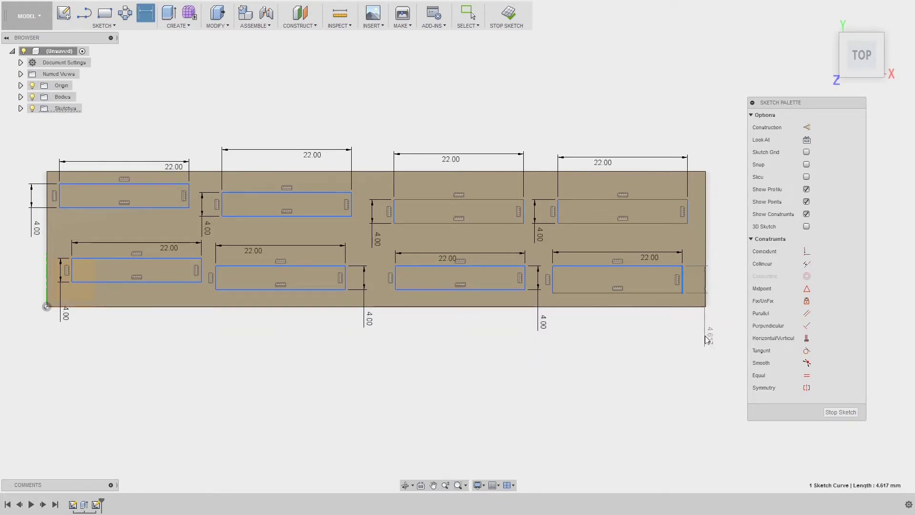
{"action": "left_click", "coordinate": [706, 340]}
{"action": "type", "text": "4"}
{"action": "key", "text": "Return"}
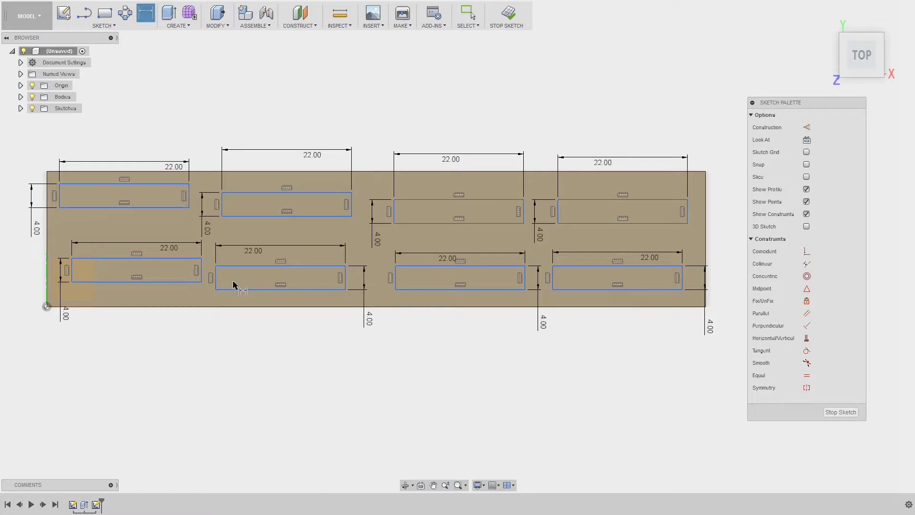
{"action": "key", "text": "Escape"}
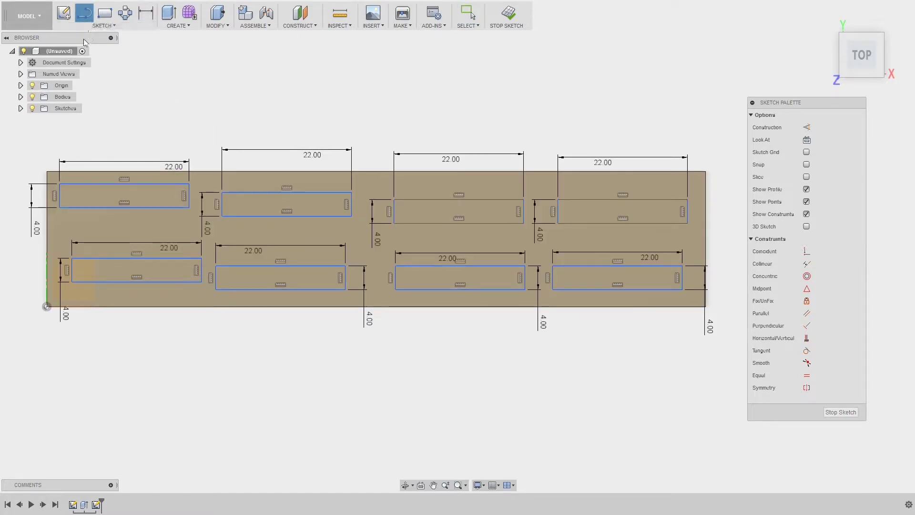
- Draw connector lines between neighbouring rectangle corners in the bottom and top rows
{"action": "left_click", "coordinate": [202, 283]}
{"action": "left_click", "coordinate": [215, 289]}
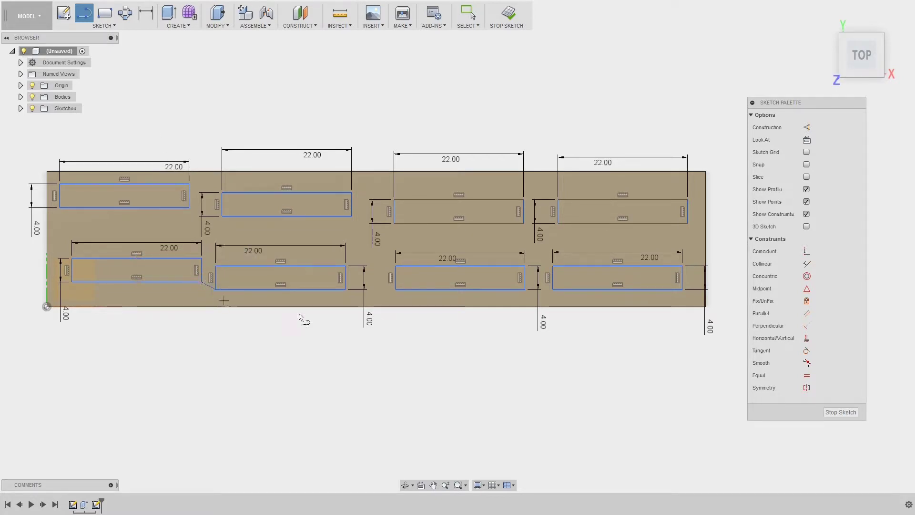
{"action": "left_click", "coordinate": [346, 289]}
{"action": "left_click", "coordinate": [396, 289]}
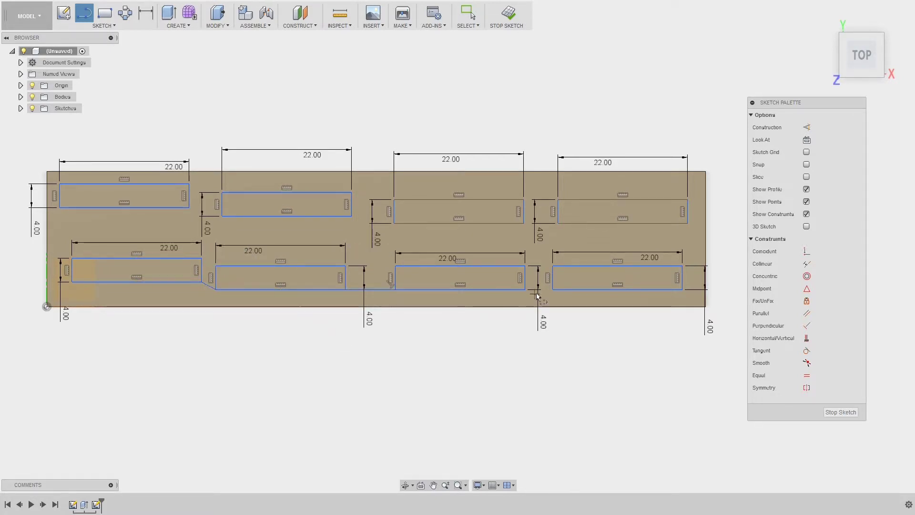
{"action": "left_click", "coordinate": [553, 289]}
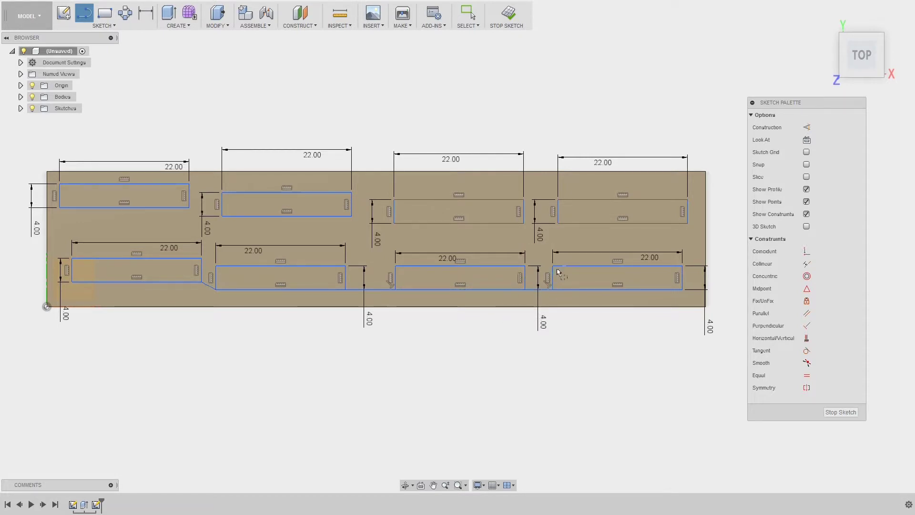
{"action": "left_click", "coordinate": [525, 222]}
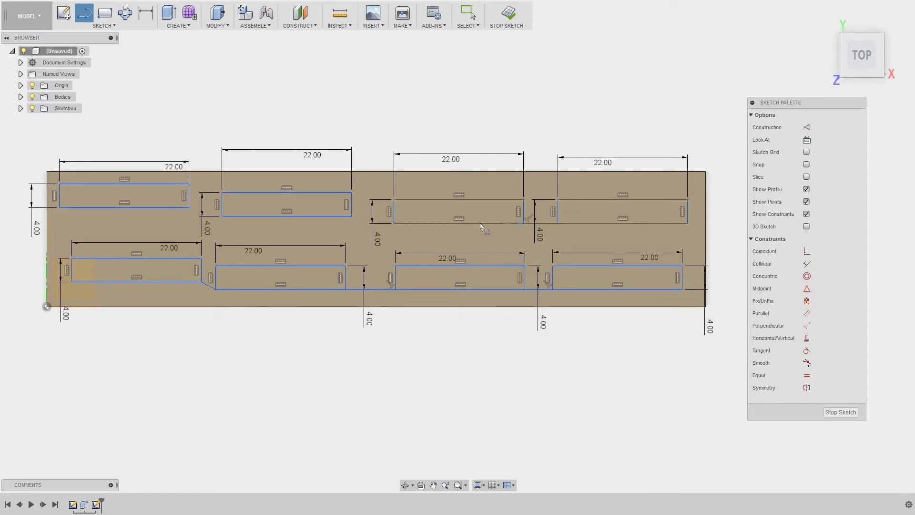
{"action": "left_click", "coordinate": [356, 218]}
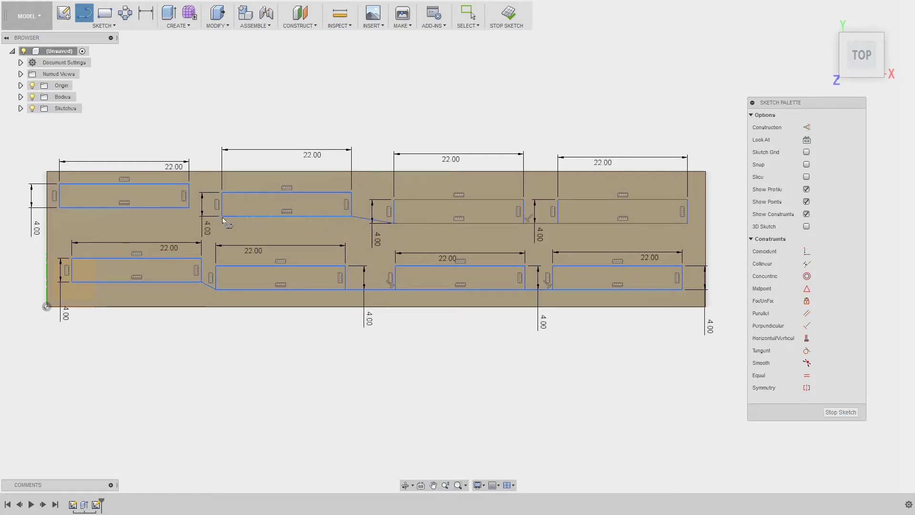
{"action": "left_click", "coordinate": [221, 217]}
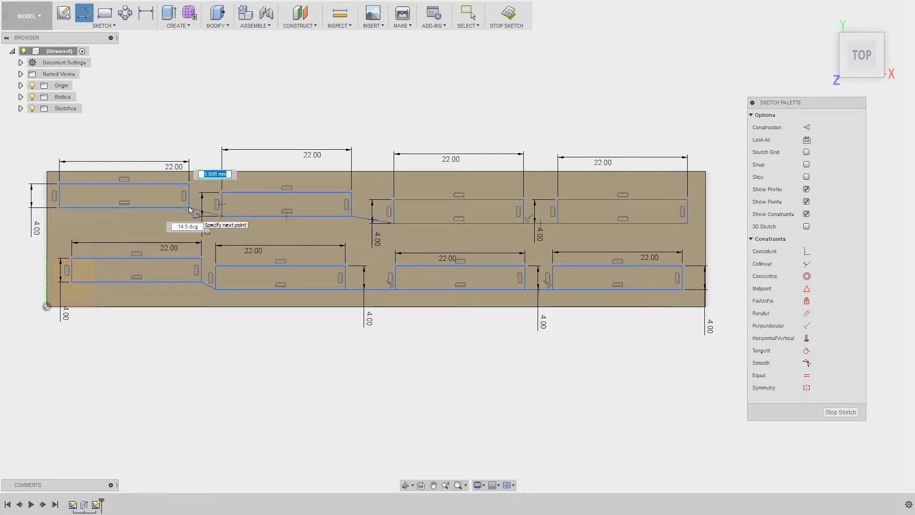
{"action": "left_click", "coordinate": [189, 209]}
{"action": "key", "text": "Escape"}
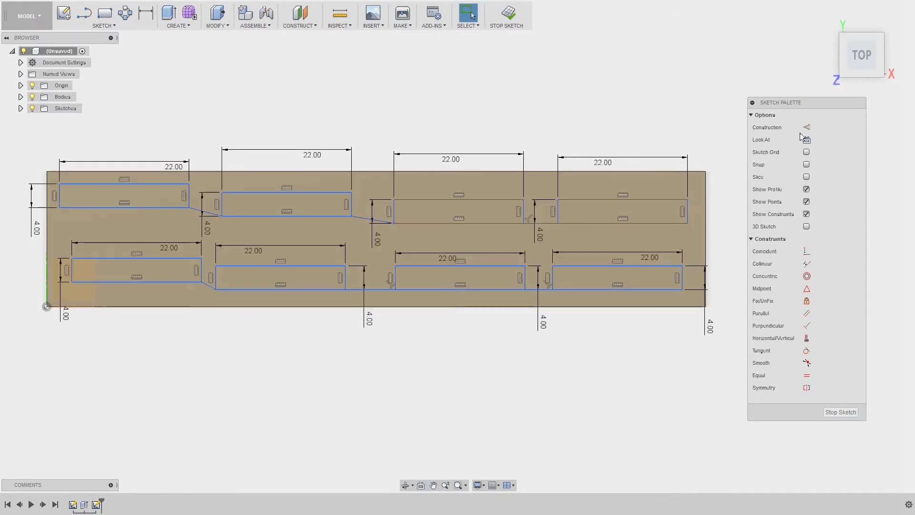
- Convert the diagonal, bottom and gap connector lines into dashed construction lines
{"action": "left_click", "coordinate": [206, 284]}
{"action": "left_click", "coordinate": [807, 128]}
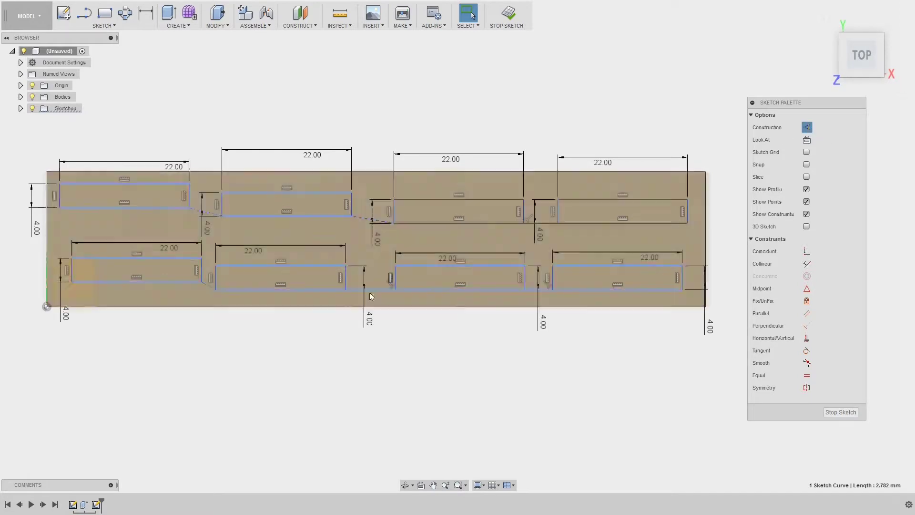
{"action": "left_click", "coordinate": [354, 288]}
{"action": "left_click", "coordinate": [806, 127]}
{"action": "left_click", "coordinate": [535, 289]}
{"action": "left_click", "coordinate": [541, 223], "text": "ctrl"}
{"action": "left_click", "coordinate": [382, 219], "text": "ctrl"}
{"action": "left_click", "coordinate": [196, 209], "text": "ctrl"}
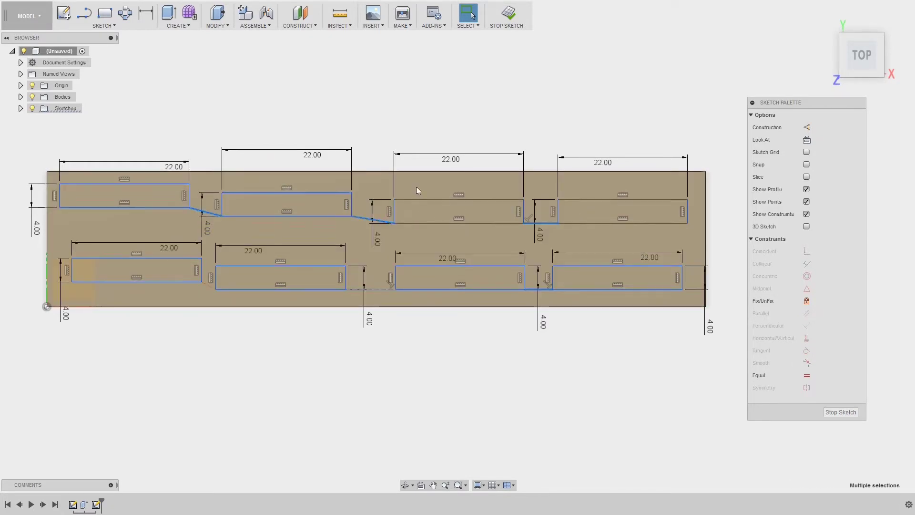
{"action": "left_click", "coordinate": [807, 127]}
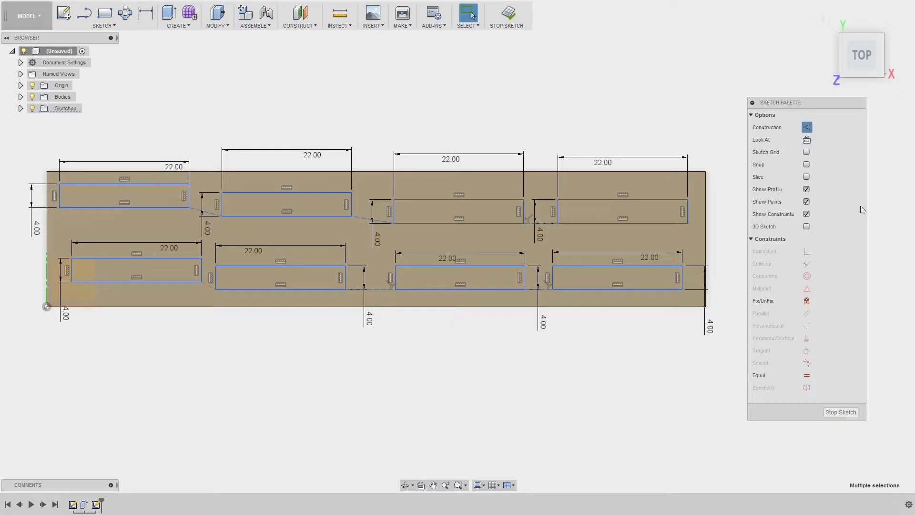
- Apply Perpendicular constraints so each row's rectangles sit at one height
{"action": "left_click", "coordinate": [610, 382]}
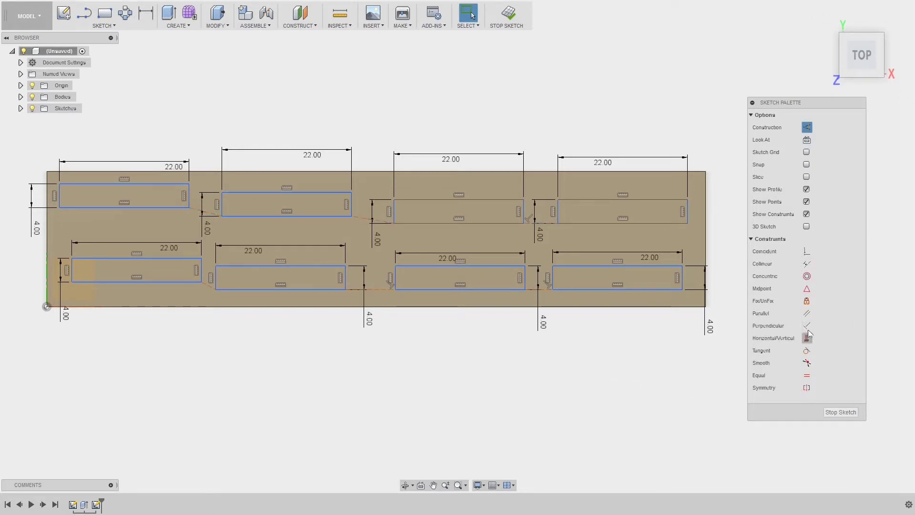
{"action": "left_click", "coordinate": [807, 325]}
{"action": "left_click", "coordinate": [214, 291]}
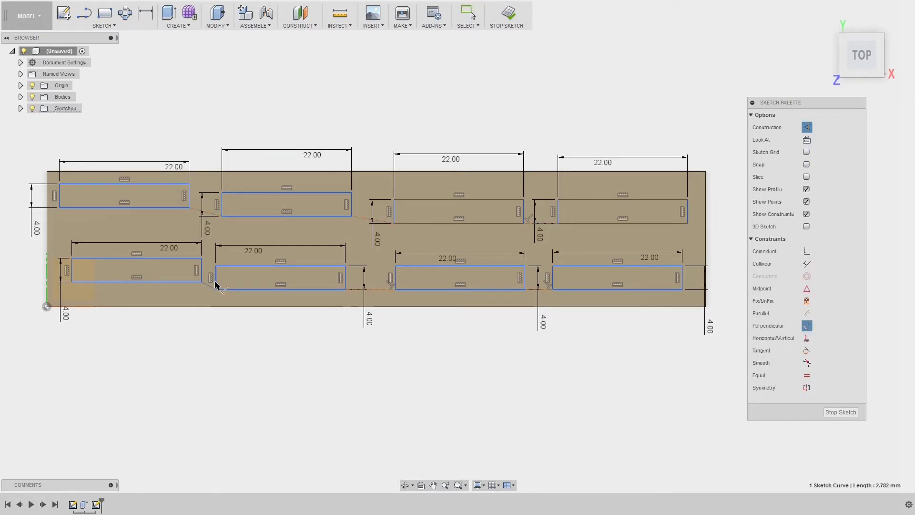
{"action": "left_click", "coordinate": [214, 288]}
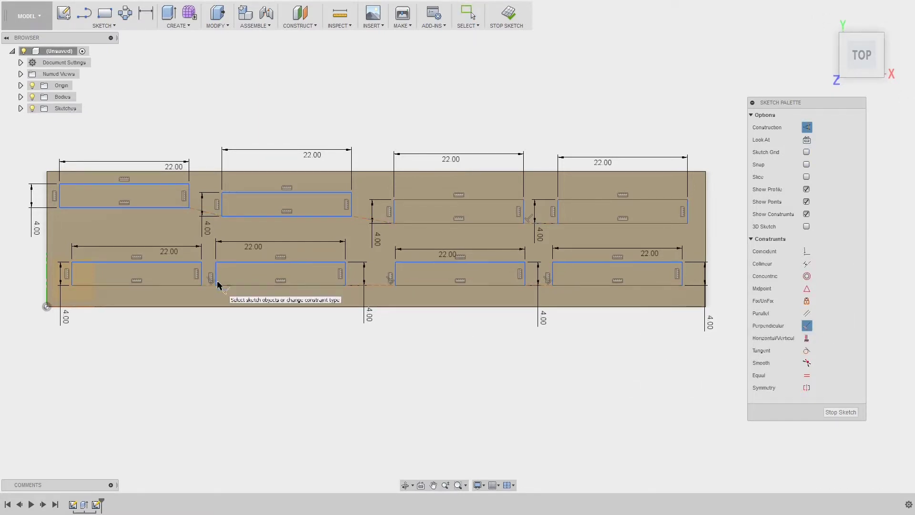
{"action": "left_click", "coordinate": [384, 221]}
{"action": "left_click", "coordinate": [216, 217]}
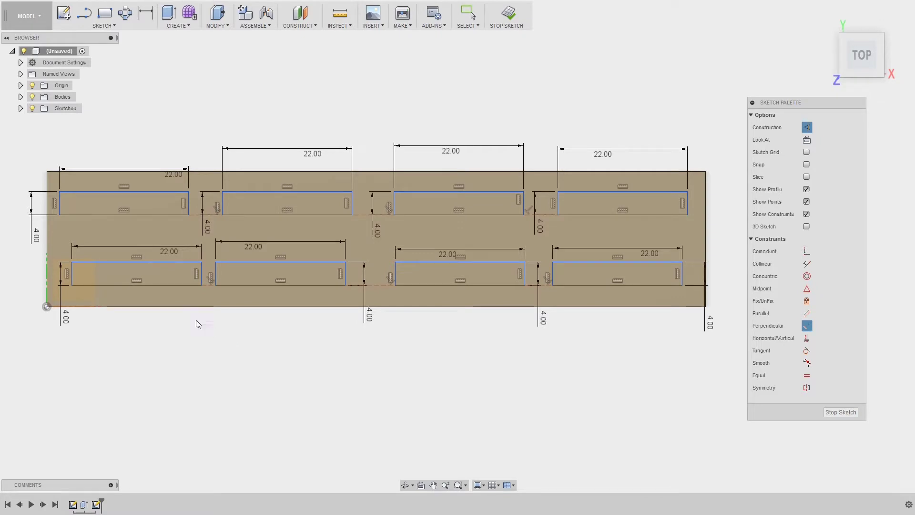
- Dimension the first bottom-row gap between rectangles at 6 mm
{"action": "left_click", "coordinate": [207, 288]}
{"action": "key", "text": "d"}
{"action": "left_click", "coordinate": [210, 329]}
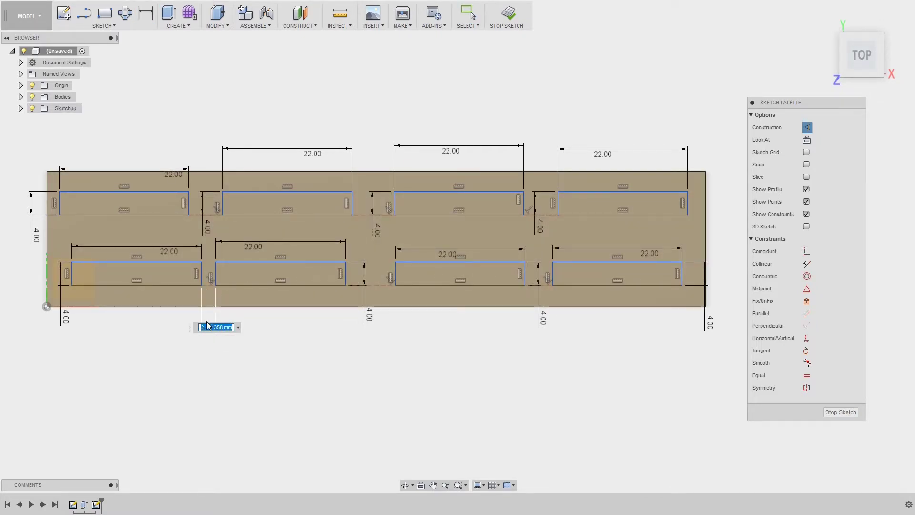
{"action": "type", "text": "6"}
{"action": "key", "text": "Return"}
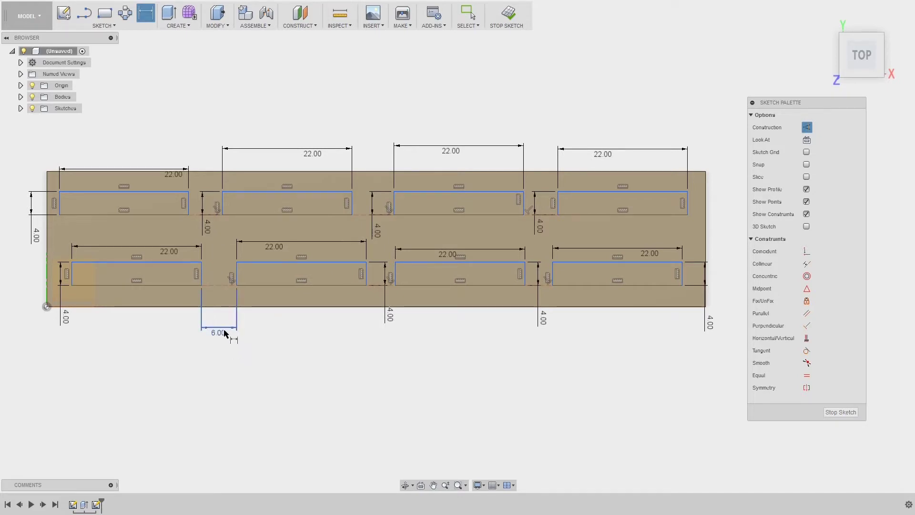
- Dimension the remaining bottom-row gaps, linking them to the first gap (d29)
{"action": "left_click", "coordinate": [381, 285]}
{"action": "left_click", "coordinate": [376, 324]}
{"action": "type", "text": "d29"}
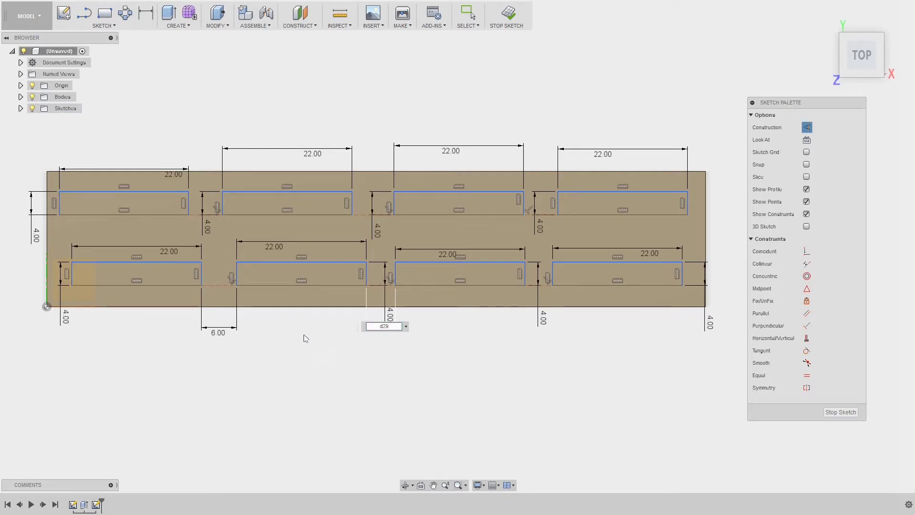
{"action": "left_click", "coordinate": [217, 332]}
{"action": "left_click_drag", "start_coordinate": [399, 327], "coordinate": [337, 330]}
{"action": "key", "text": "Return"}
{"action": "key", "text": "d"}
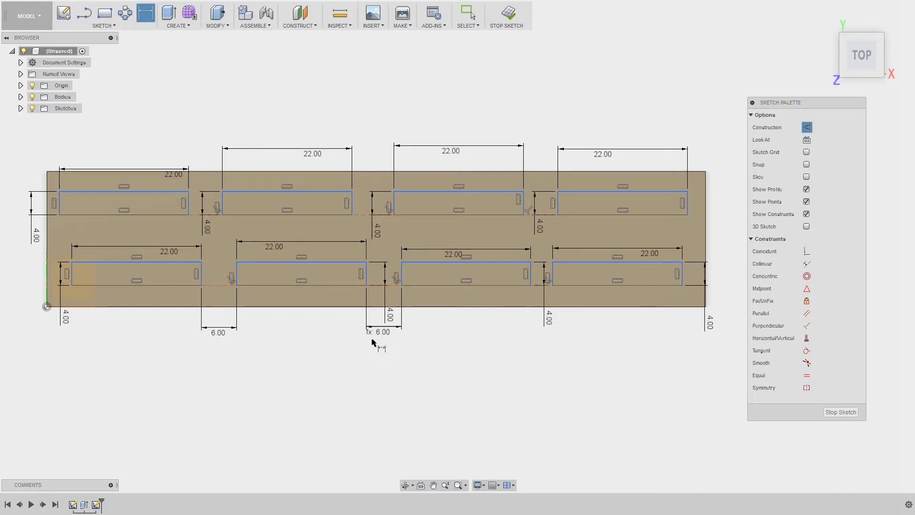
{"action": "left_click", "coordinate": [530, 286]}
{"action": "left_click", "coordinate": [525, 327]}
{"action": "key", "text": "Return"}
{"action": "key", "text": "d"}
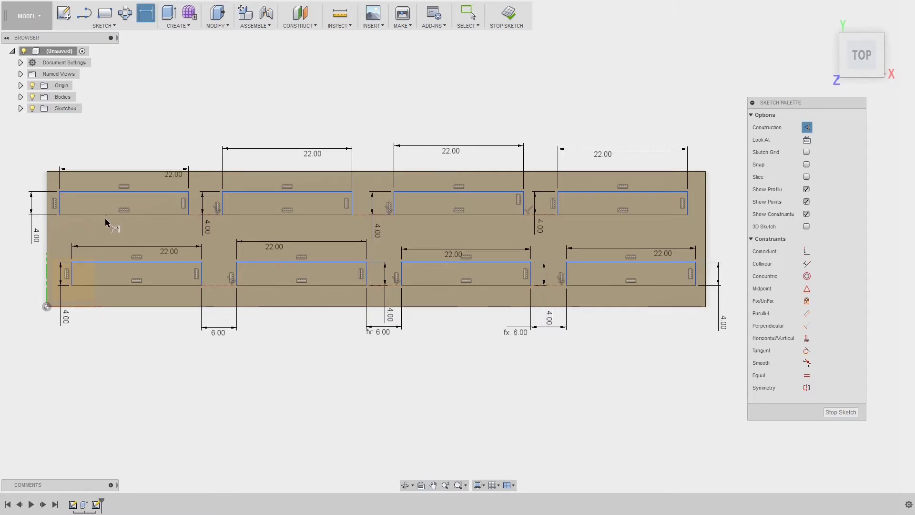
- Dimension the three top-row gaps between rectangles at 6 mm each
{"action": "left_click", "coordinate": [184, 229]}
{"action": "key", "text": "Return"}
{"action": "left_click", "coordinate": [368, 218]}
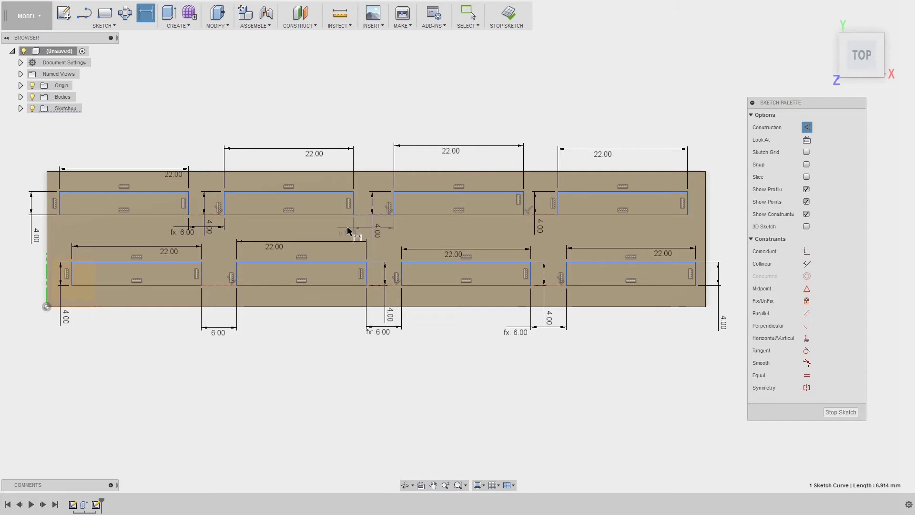
{"action": "left_click", "coordinate": [342, 232]}
{"action": "type", "text": "6"}
{"action": "key", "text": "Return"}
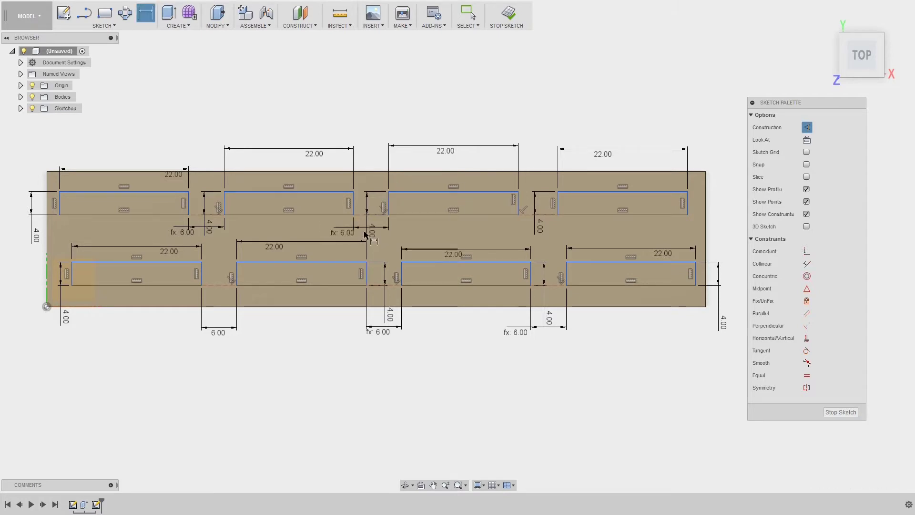
{"action": "left_click", "coordinate": [546, 220]}
{"action": "left_click", "coordinate": [502, 234]}
{"action": "type", "text": "6"}
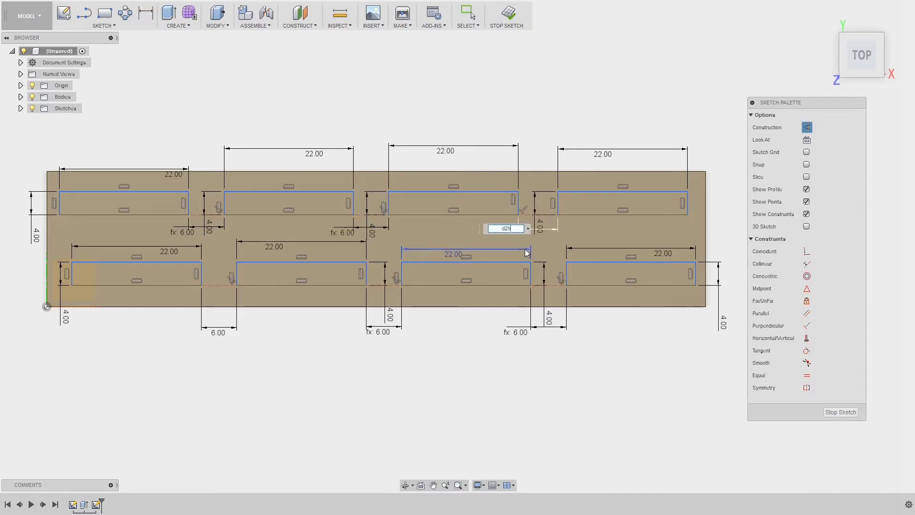
{"action": "key", "text": "Return"}
{"action": "key", "text": "Escape"}
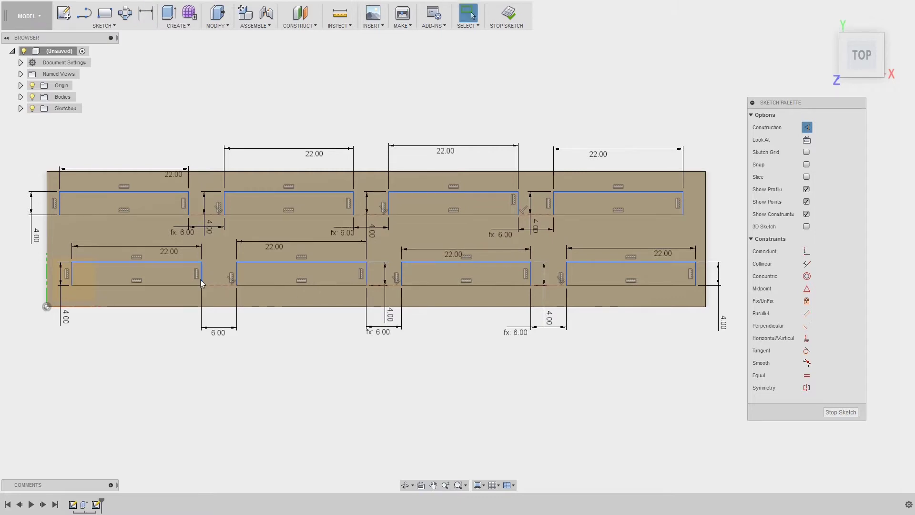
- Draw a 3-point arc connector between the left corners of the two rows
{"action": "left_click", "coordinate": [84, 13]}
{"action": "left_click", "coordinate": [72, 263]}
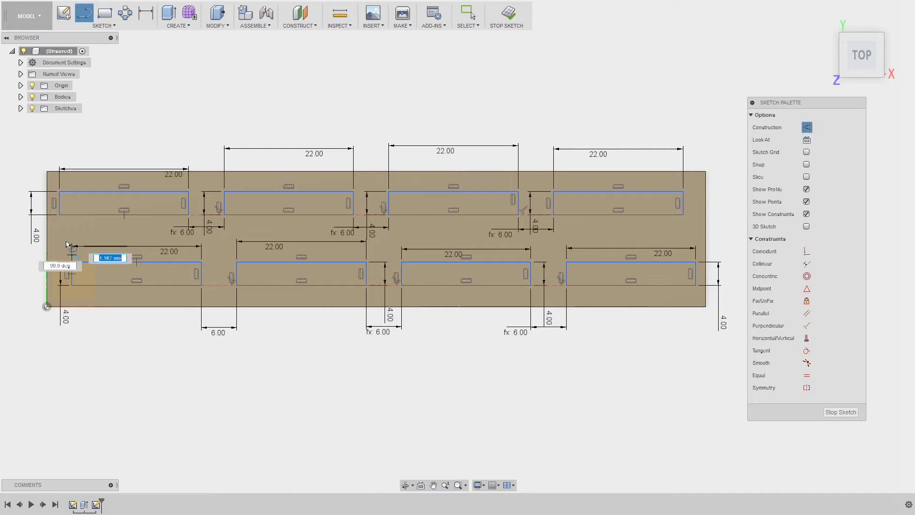
{"action": "left_click", "coordinate": [59, 215]}
{"action": "left_click", "coordinate": [65, 235]}
{"action": "key", "text": "Escape"}
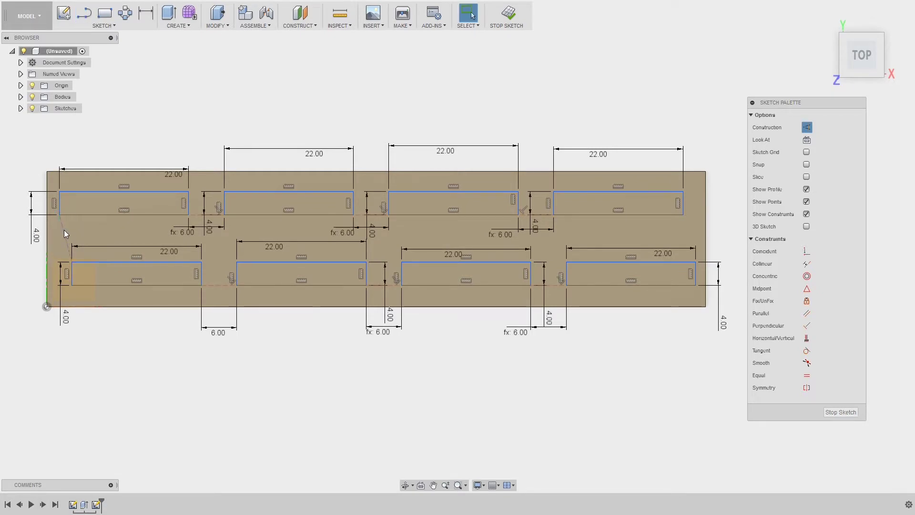
- Make the left connector vertical and drag the rows into alignment above each other
{"action": "left_click", "coordinate": [808, 342]}
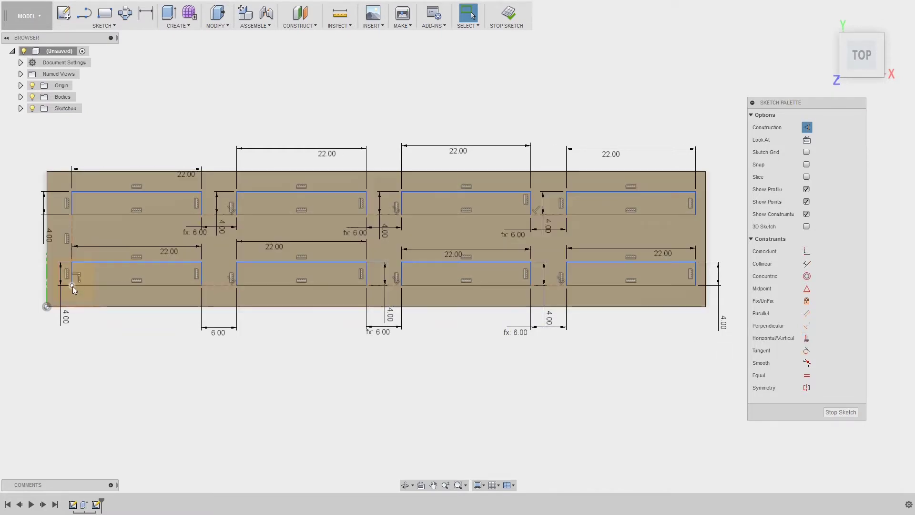
{"action": "mouse_move", "coordinate": [69, 288]}
{"action": "left_mouse_down"}
{"action": "mouse_move", "coordinate": [70, 272]}
{"action": "mouse_move", "coordinate": [74, 291]}
{"action": "left_mouse_up"}
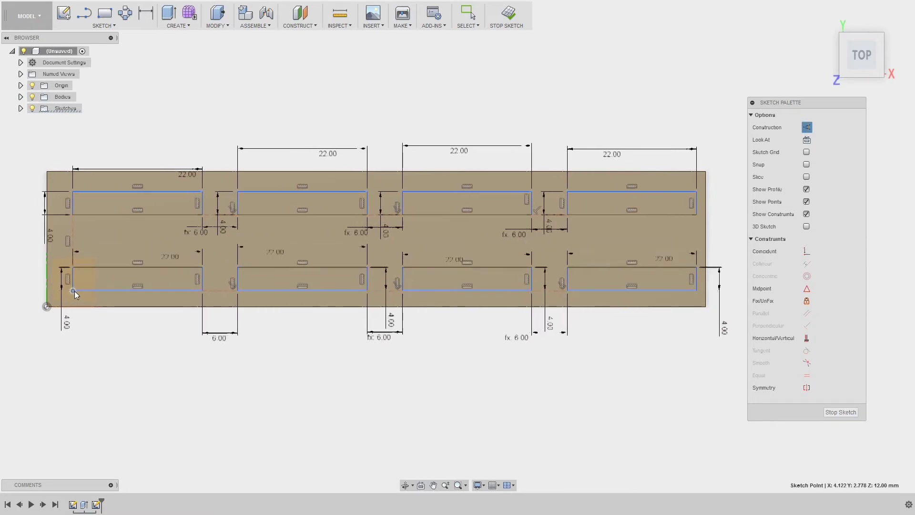
{"action": "left_click_drag", "start_coordinate": [51, 235], "coordinate": [61, 151]}
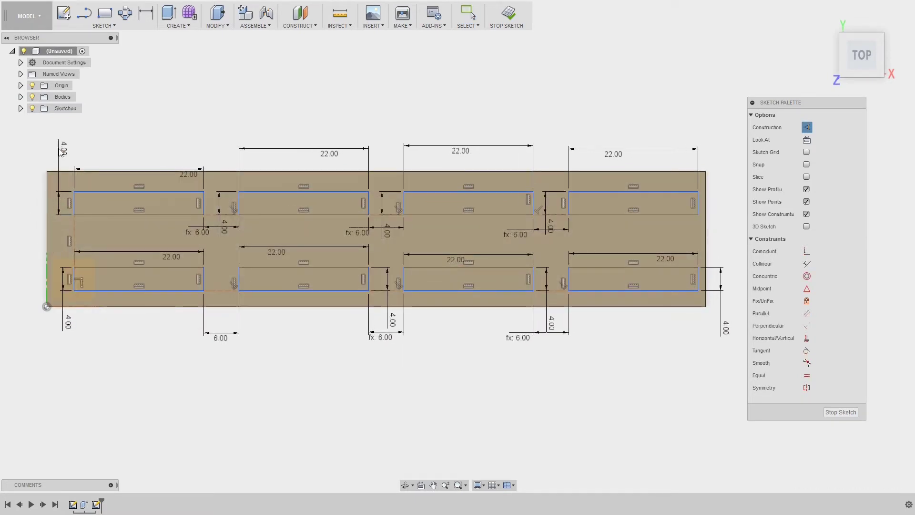
{"action": "left_click", "coordinate": [75, 230]}
{"action": "key", "text": "d"}
{"action": "key", "text": "Escape"}
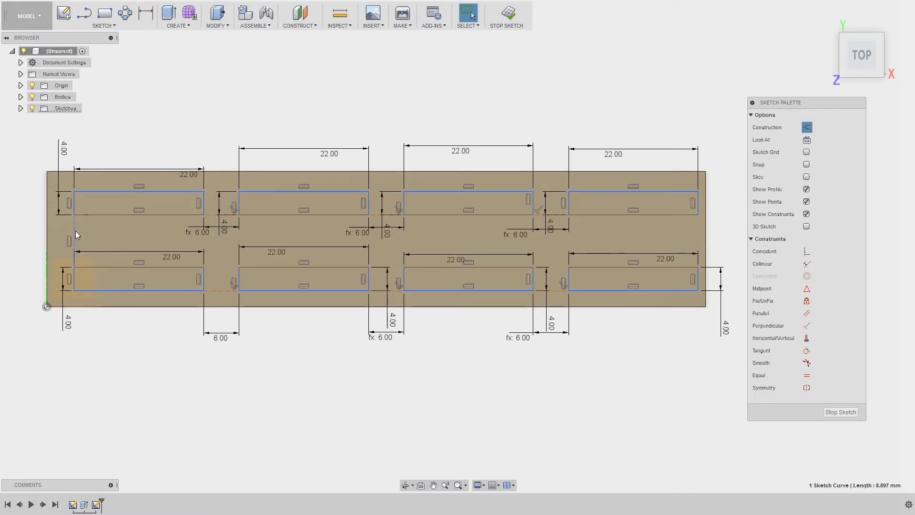
- Set the left connector dimension to 11 mm row spacing and nudge the lower-left corner
{"action": "key", "text": "d"}
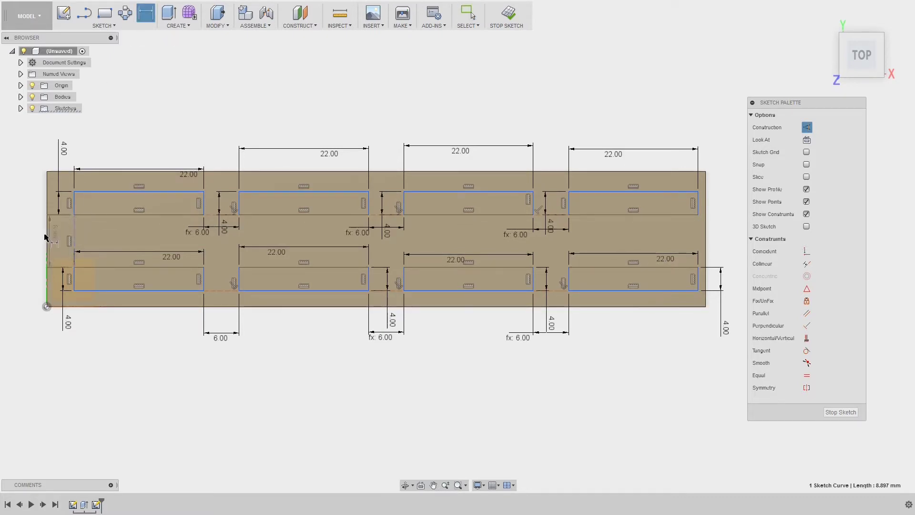
{"action": "left_click", "coordinate": [30, 236]}
{"action": "type", "text": "11"}
{"action": "key", "text": "Return"}
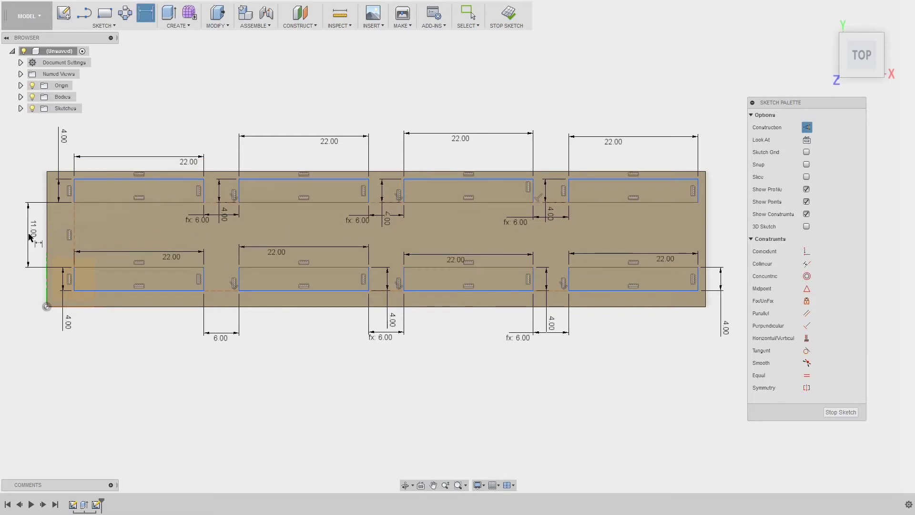
{"action": "key", "text": "Escape"}
{"action": "left_click_drag", "start_coordinate": [75, 290], "coordinate": [69, 297]}
- Tie the lower-left pocket to the origin with 2.00 mm vertical and 3.00 mm horizontal offsets
{"action": "key", "text": "d"}
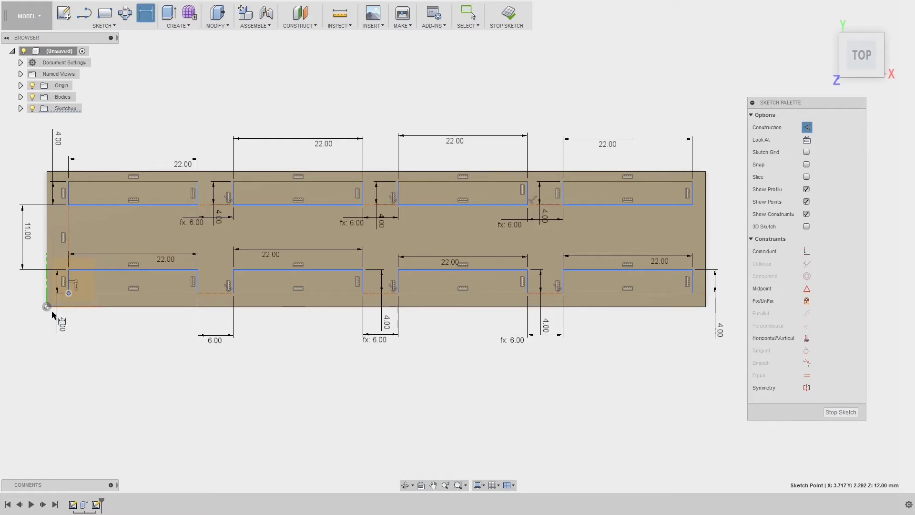
{"action": "left_click", "coordinate": [47, 307]}
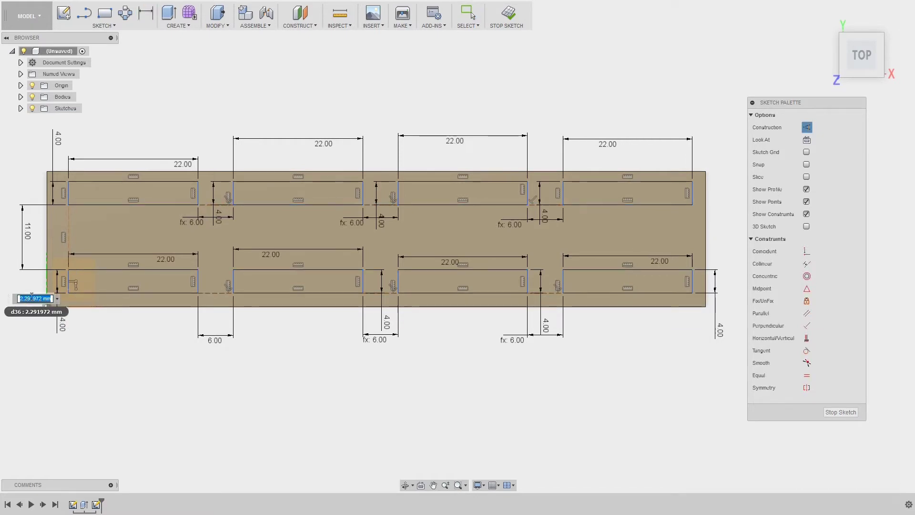
{"action": "type", "text": "1"}
{"action": "key", "text": "Return"}
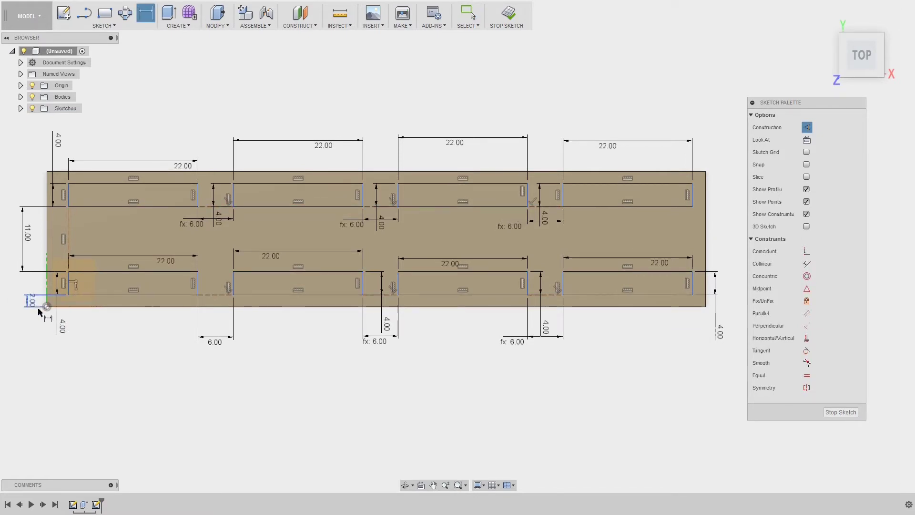
{"action": "left_click_drag", "start_coordinate": [31, 303], "coordinate": [32, 321]}
{"action": "left_click", "coordinate": [68, 296]}
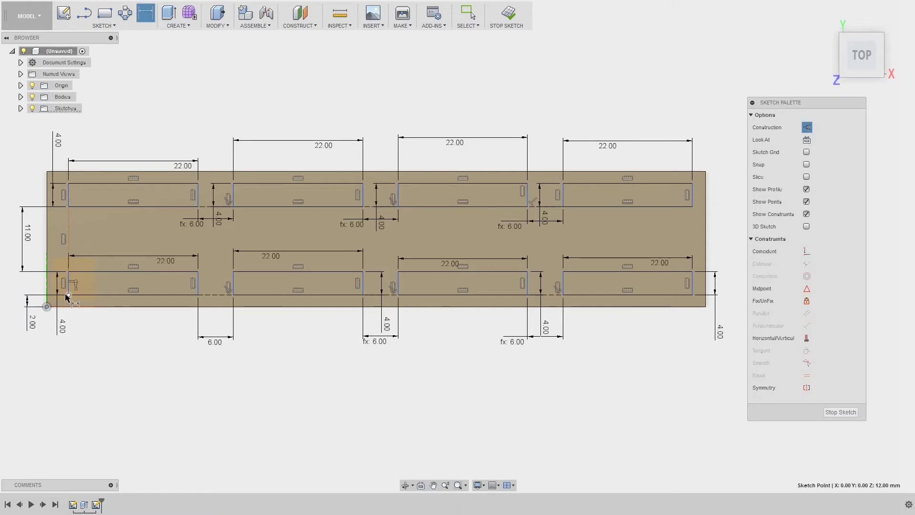
{"action": "left_click", "coordinate": [59, 363]}
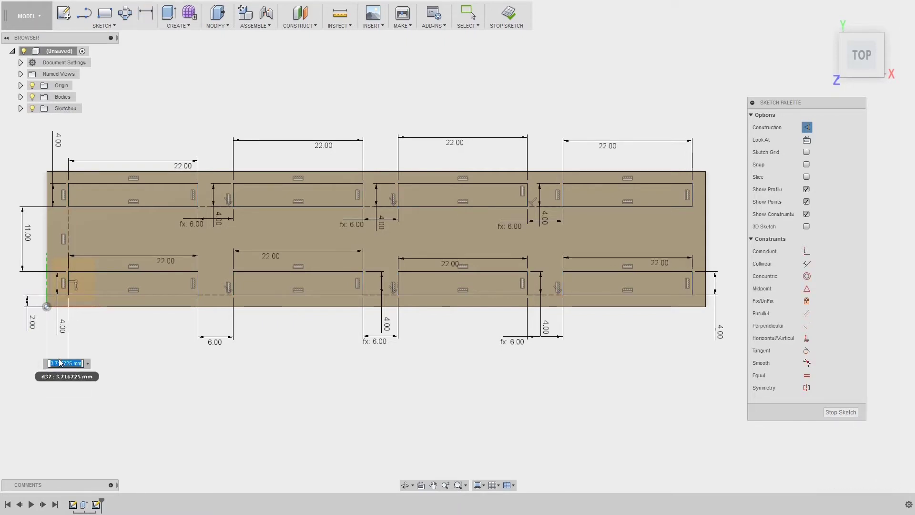
{"action": "key", "text": "Return"}
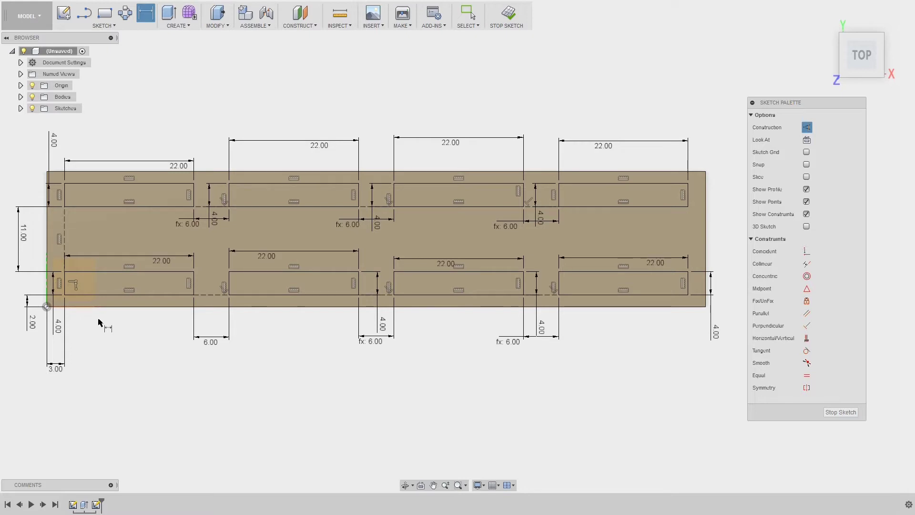
- Add driven (2.00) and (3.00) dimensions from the top-right pocket to the block's corner
{"action": "left_click", "coordinate": [688, 183]}
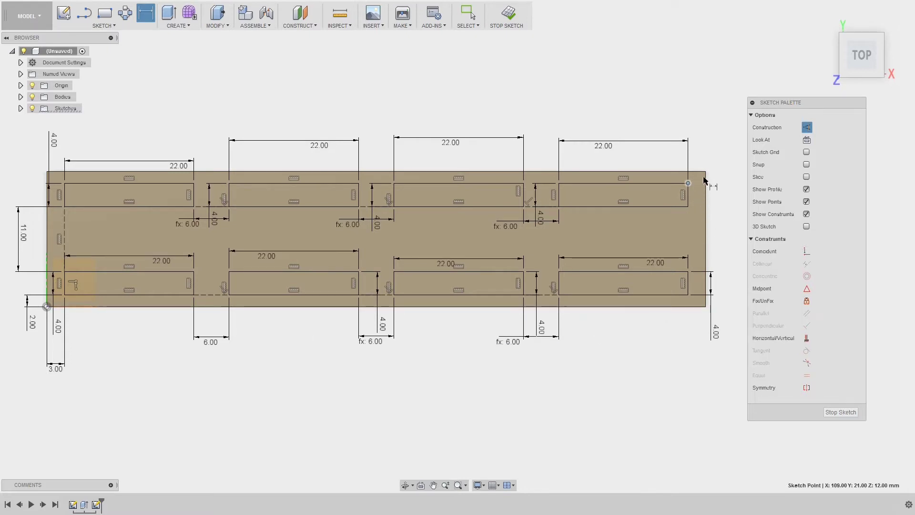
{"action": "left_click", "coordinate": [706, 171]}
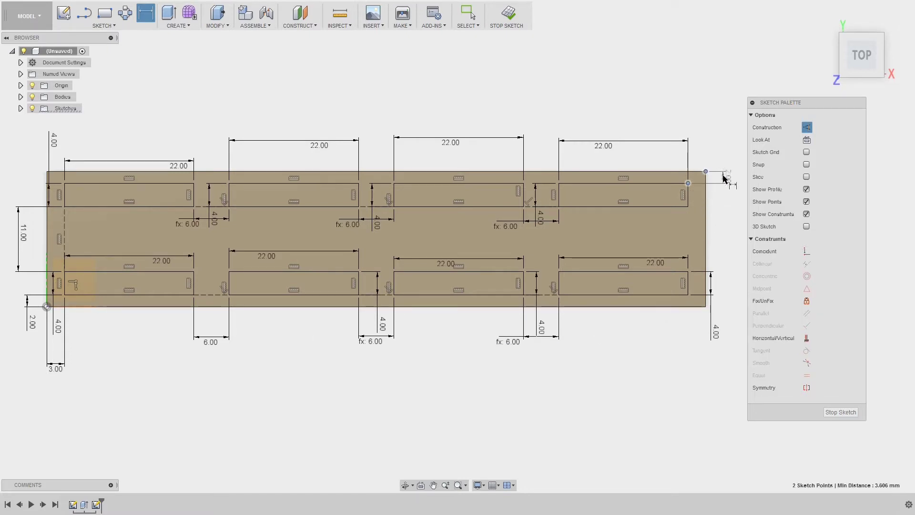
{"action": "left_click", "coordinate": [725, 180]}
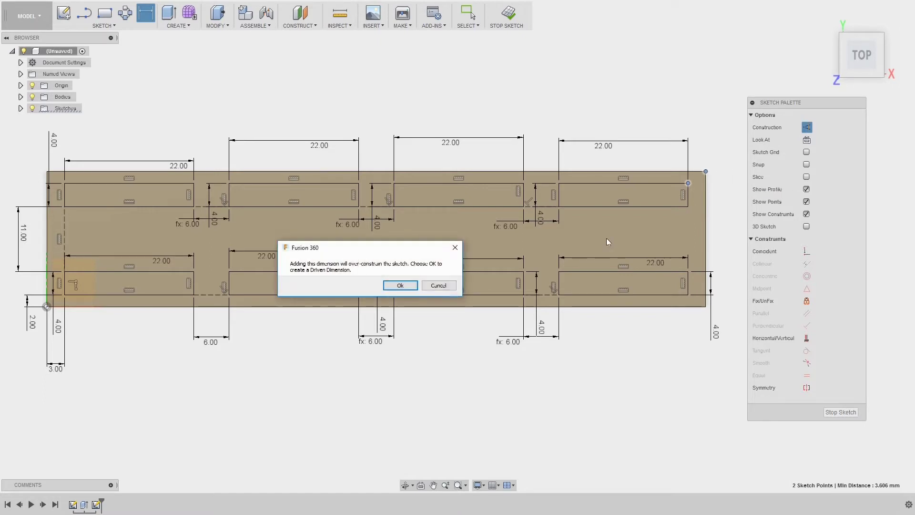
{"action": "left_click", "coordinate": [401, 286]}
{"action": "left_click_drag", "start_coordinate": [733, 188], "coordinate": [739, 206]}
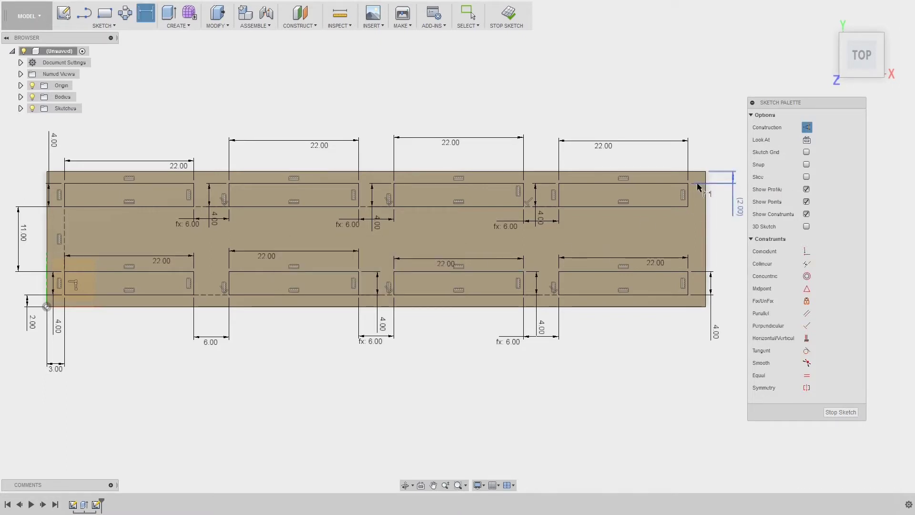
{"action": "left_click", "coordinate": [706, 171]}
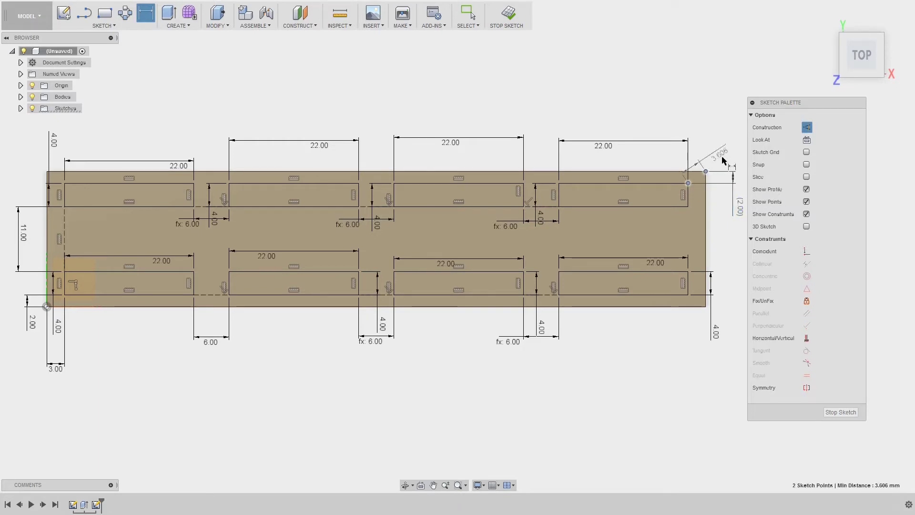
{"action": "left_click", "coordinate": [699, 165]}
{"action": "left_click", "coordinate": [396, 285]}
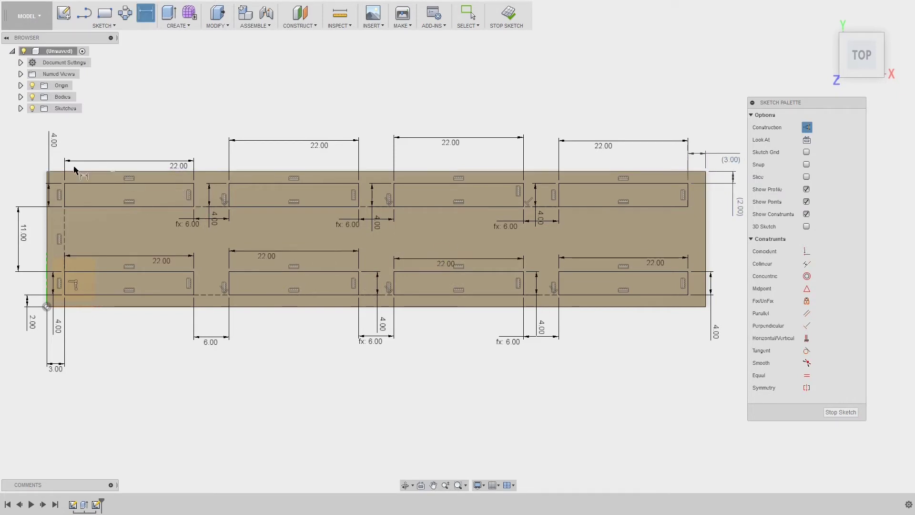
- Line up the four top-row 22.00 dimension labels at one height
{"action": "left_click_drag", "start_coordinate": [166, 166], "coordinate": [166, 156]}
{"action": "left_click_drag", "start_coordinate": [315, 147], "coordinate": [318, 155]}
{"action": "left_click_drag", "start_coordinate": [459, 142], "coordinate": [460, 156]}
{"action": "left_click_drag", "start_coordinate": [615, 144], "coordinate": [616, 157]}
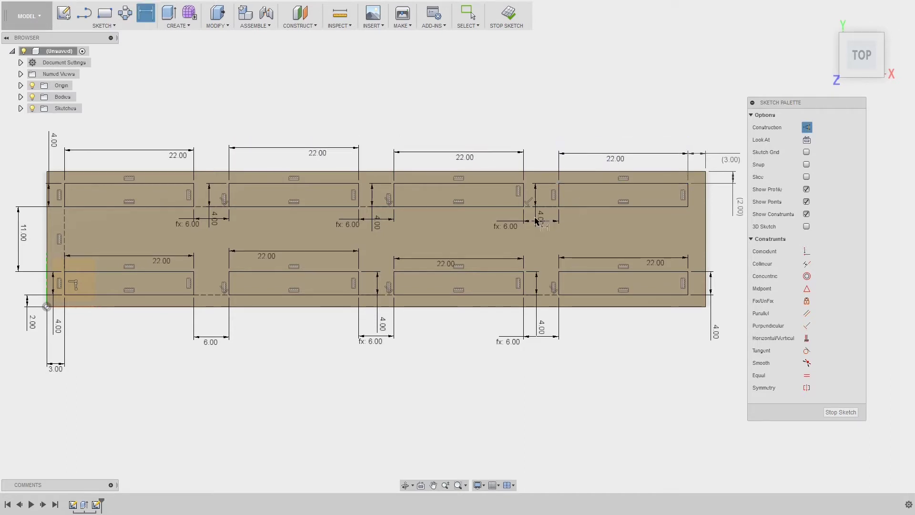
- Move the 4.00 height labels into their pockets and center the fx: 6.00 gap labels
{"action": "left_click", "coordinate": [622, 216]}
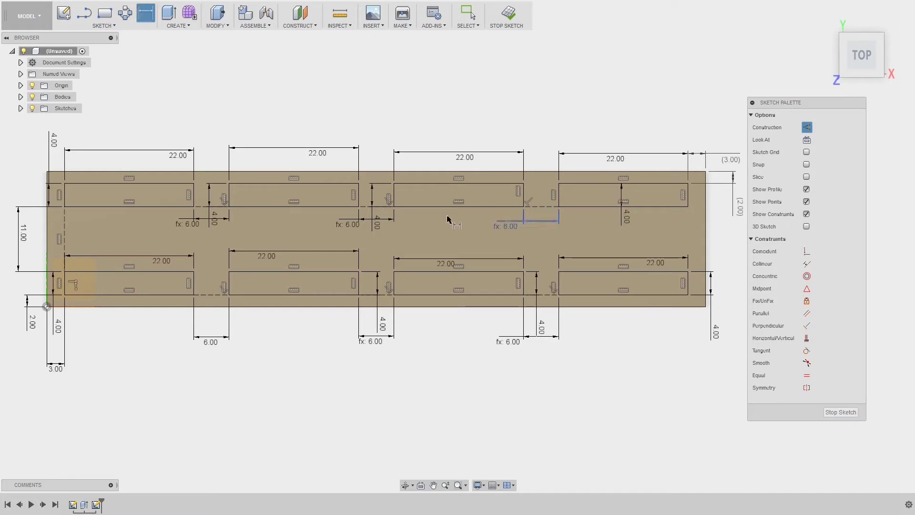
{"action": "left_click", "coordinate": [461, 231]}
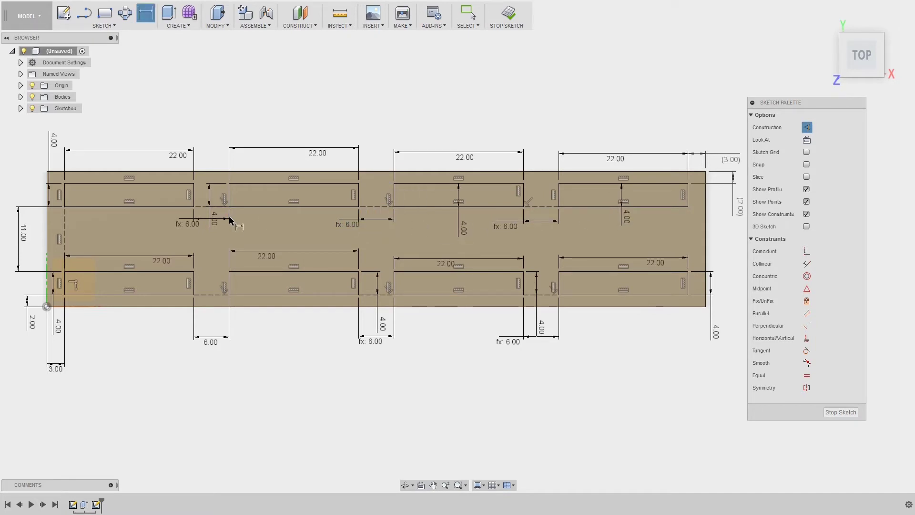
{"action": "left_click", "coordinate": [296, 222]}
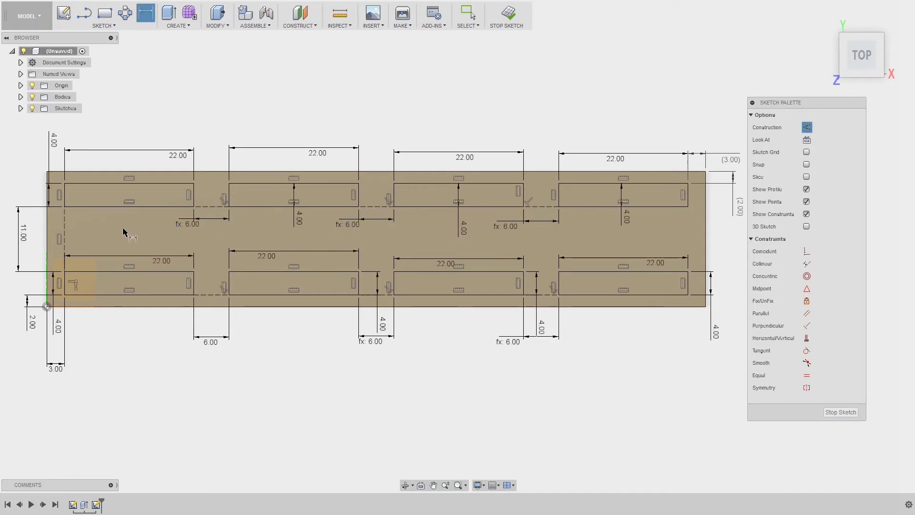
{"action": "left_click", "coordinate": [209, 233]}
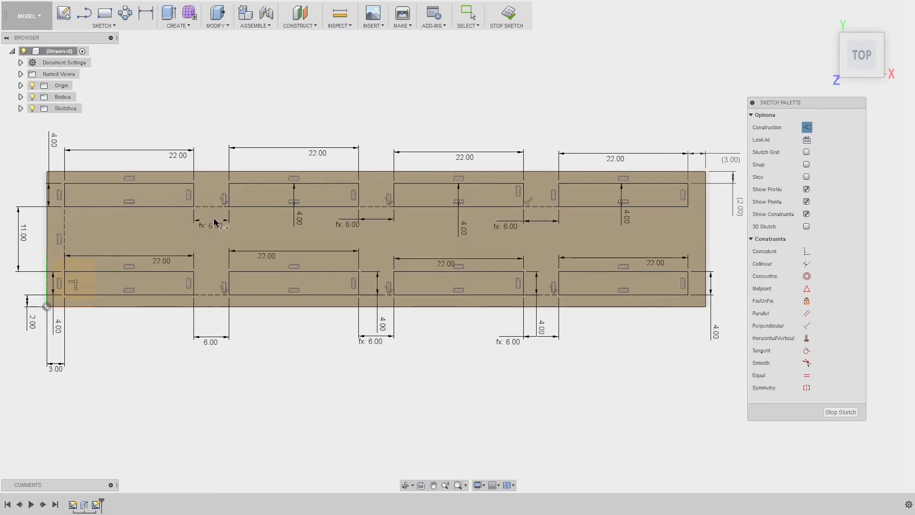
{"action": "left_click_drag", "start_coordinate": [348, 225], "coordinate": [382, 227]}
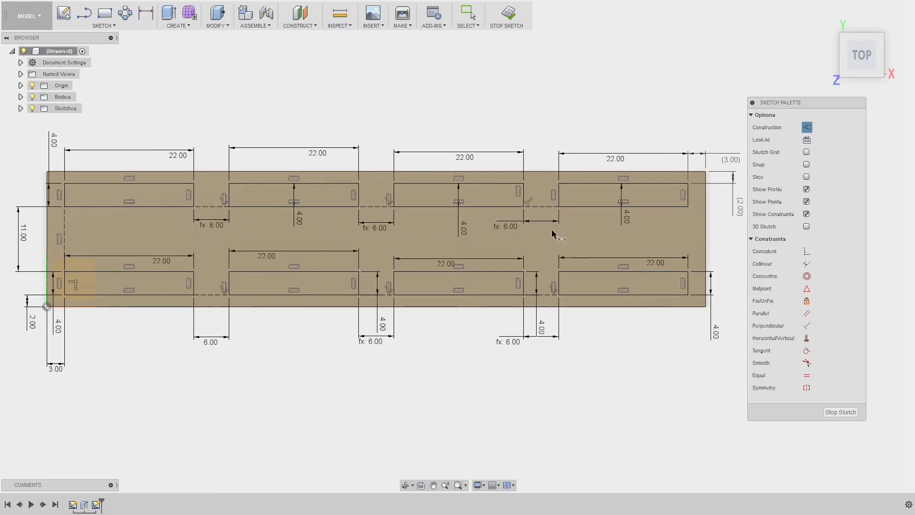
{"action": "left_click_drag", "start_coordinate": [510, 226], "coordinate": [546, 220]}
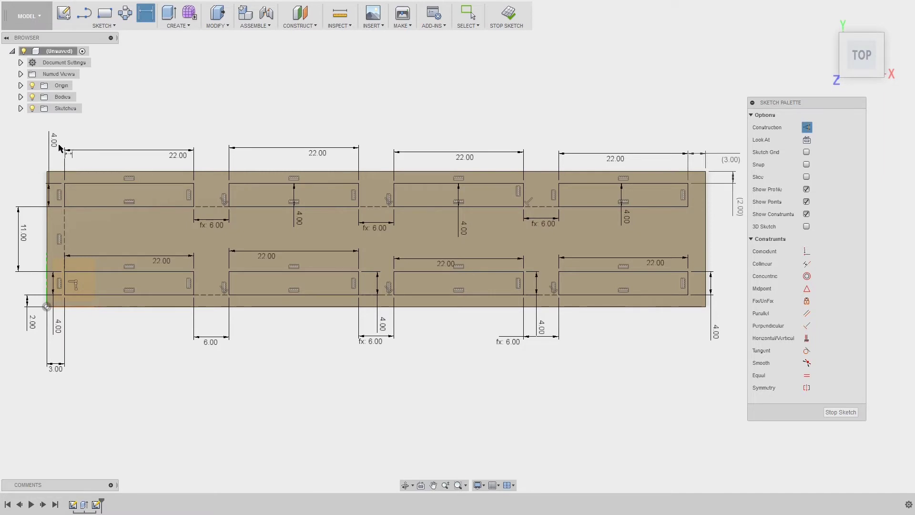
{"action": "left_click_drag", "start_coordinate": [52, 140], "coordinate": [125, 213]}
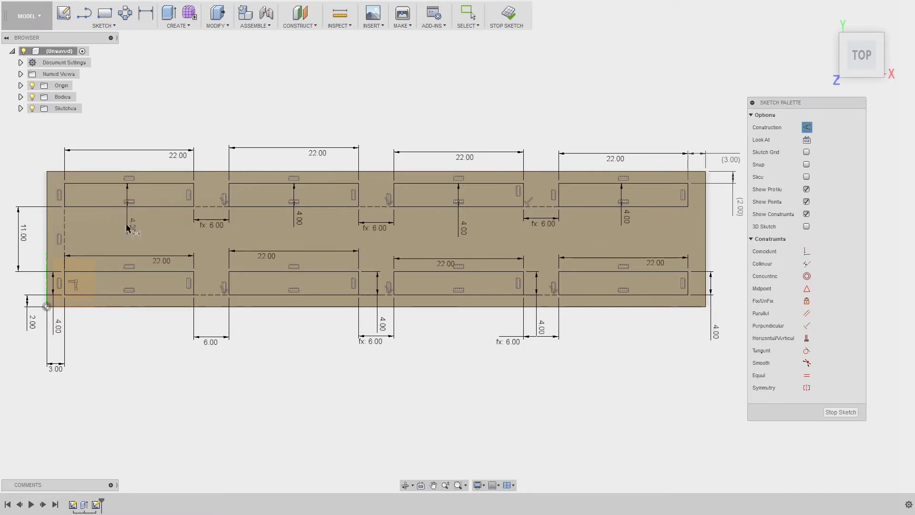
{"action": "mouse_move", "coordinate": [55, 367]}
{"action": "left_mouse_down"}
{"action": "mouse_move", "coordinate": [58, 353]}
{"action": "mouse_move", "coordinate": [128, 329]}
{"action": "left_mouse_up"}
- Raise the bottom 6.00 gap dimensions toward the block and move the right 4.00 label inside
{"action": "key", "text": "d"}
{"action": "key", "text": "Escape"}
{"action": "left_click_drag", "start_coordinate": [206, 343], "coordinate": [209, 322]}
{"action": "mouse_move", "coordinate": [376, 341]}
{"action": "left_mouse_down"}
{"action": "mouse_move", "coordinate": [380, 316]}
{"action": "mouse_move", "coordinate": [294, 315]}
{"action": "left_mouse_up"}
{"action": "key", "text": "d"}
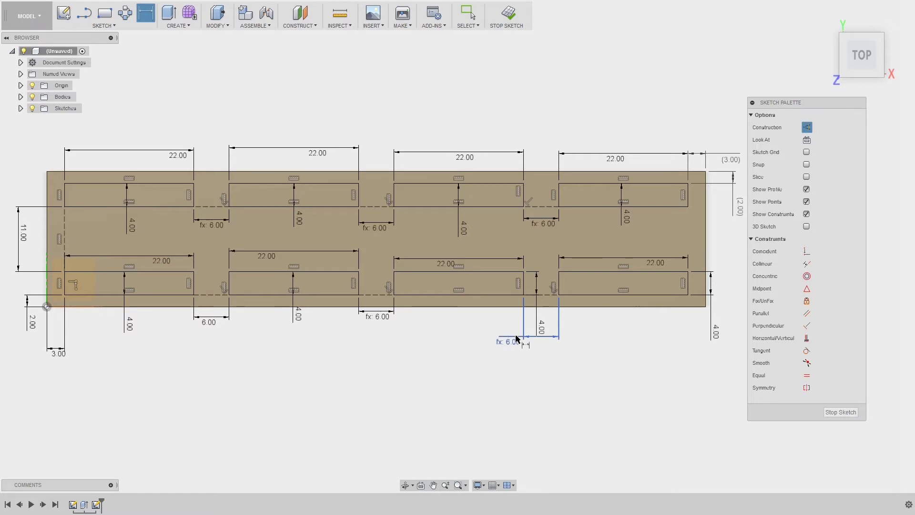
{"action": "key", "text": "Escape"}
{"action": "mouse_move", "coordinate": [517, 333]}
{"action": "left_mouse_down"}
{"action": "mouse_move", "coordinate": [518, 316]}
{"action": "mouse_move", "coordinate": [460, 325]}
{"action": "left_mouse_up"}
{"action": "key", "text": "d"}
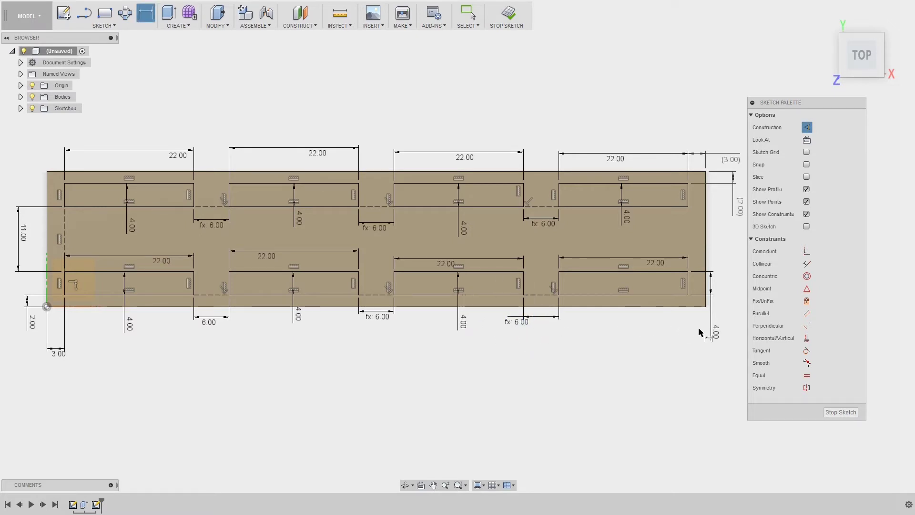
{"action": "key", "text": "Escape"}
{"action": "left_click_drag", "start_coordinate": [710, 338], "coordinate": [620, 336]}
{"action": "key", "text": "d"}
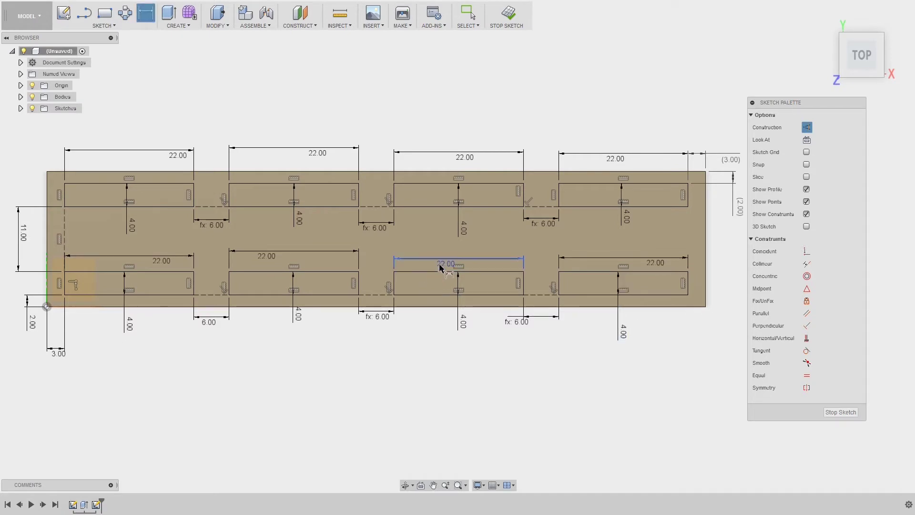
{"action": "key", "text": "Escape"}
- Raise the lower 22.00 dimensions, finish the sketch, and return to the Home view
{"action": "left_click_drag", "start_coordinate": [443, 264], "coordinate": [458, 260]}
{"action": "key", "text": "d"}
{"action": "key", "text": "Escape"}
{"action": "left_click_drag", "start_coordinate": [651, 259], "coordinate": [619, 253]}
{"action": "key", "text": "d"}
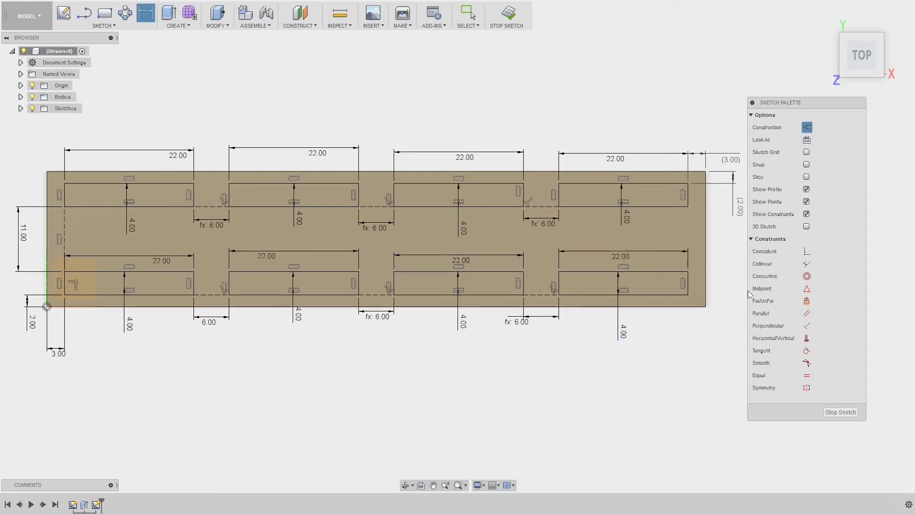
{"action": "key", "text": "Escape"}
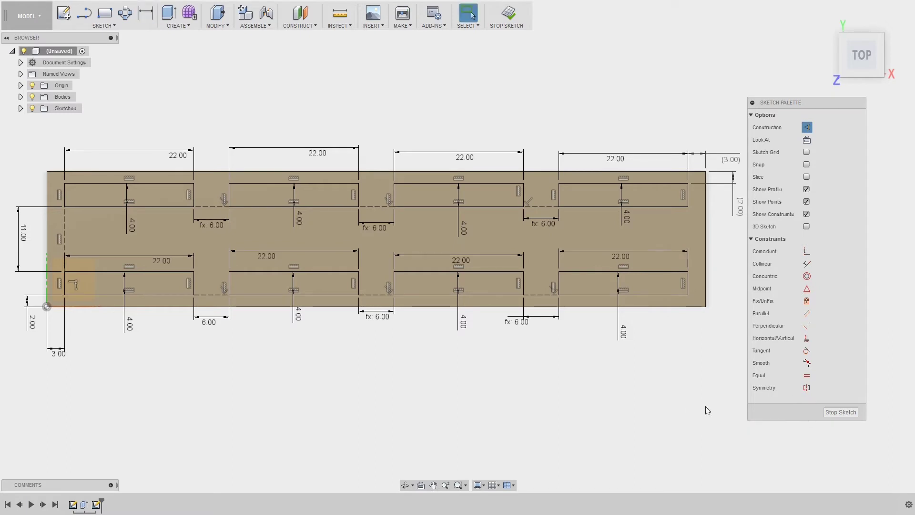
{"action": "left_click", "coordinate": [840, 411]}
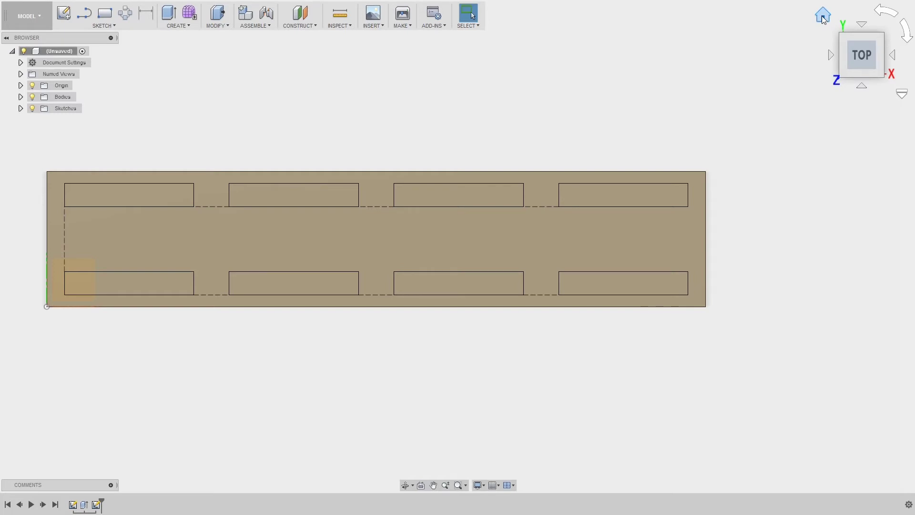
{"action": "left_click", "coordinate": [822, 16]}
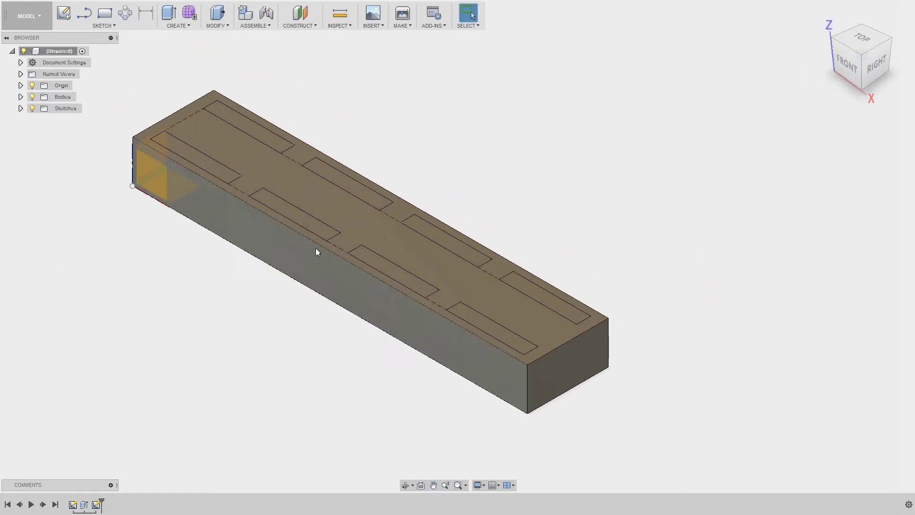
- Select seven of the eight rectangular pocket outlines on the block's top face
{"action": "left_click", "coordinate": [224, 170]}
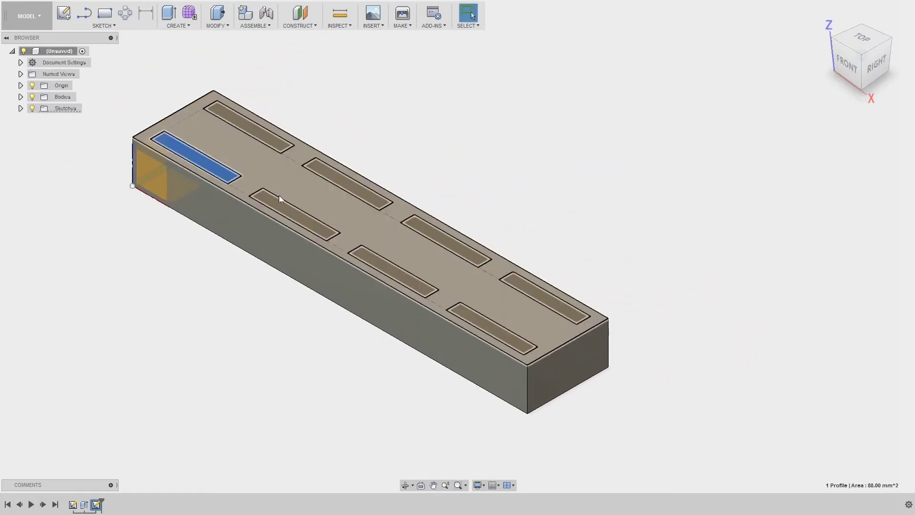
{"action": "left_click", "coordinate": [381, 265]}
{"action": "left_click", "coordinate": [305, 222]}
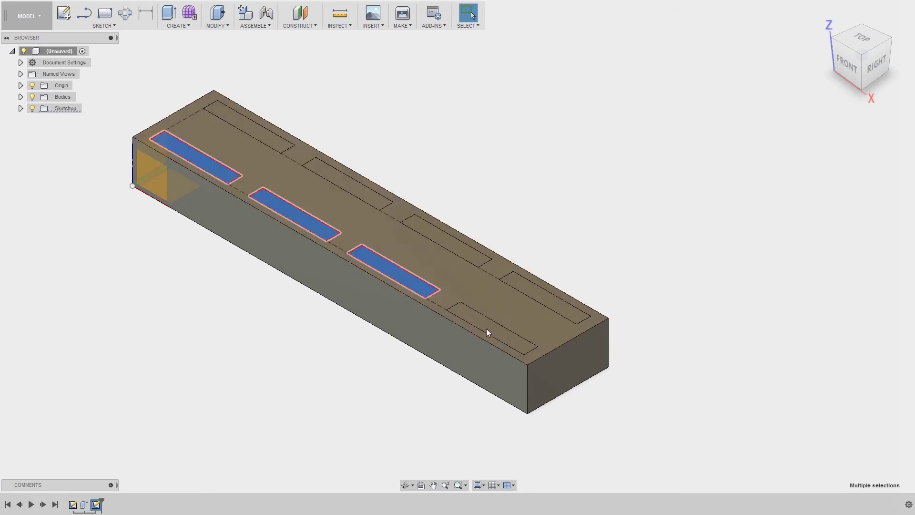
{"action": "scroll", "coordinate": [481, 319], "scroll_direction": "up", "scroll_amount": 2}
{"action": "left_click", "coordinate": [487, 327]}
{"action": "left_click", "coordinate": [553, 284]}
{"action": "left_click", "coordinate": [335, 160]}
{"action": "left_click", "coordinate": [209, 86]}
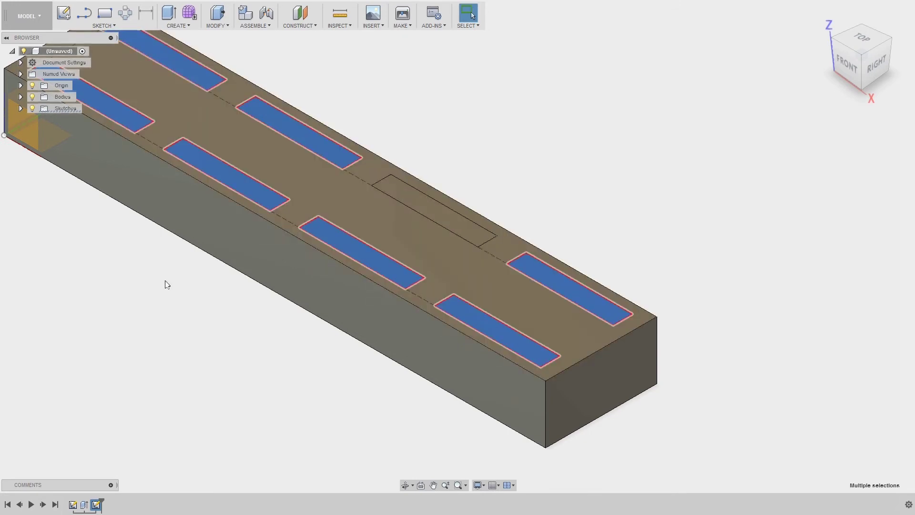
{"action": "scroll", "coordinate": [157, 248], "scroll_direction": "down", "scroll_amount": 3}
- Extrude all eight pocket profiles as a Cut with Distance -7 mm into the block
{"action": "left_click", "coordinate": [175, 25]}
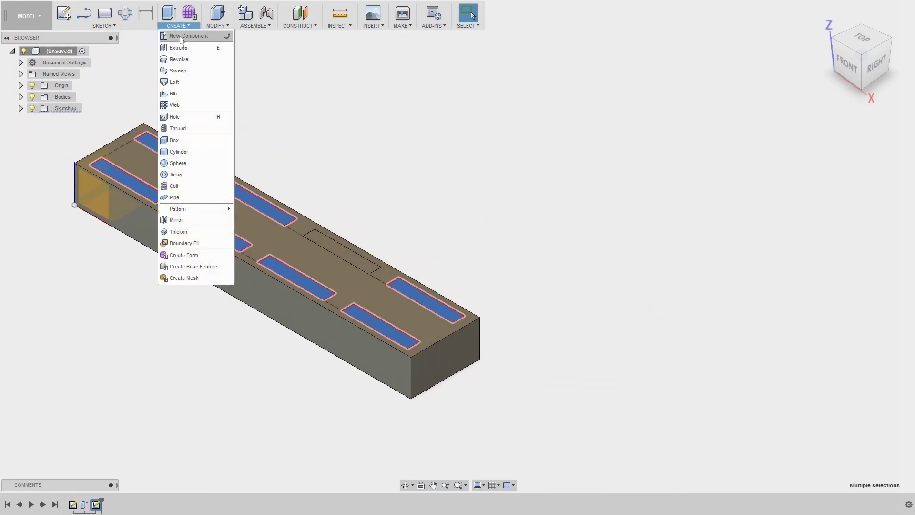
{"action": "left_click", "coordinate": [181, 49]}
{"action": "mouse_move", "coordinate": [240, 380]}
{"action": "middle_mouse_down", "text": "shift"}
{"action": "mouse_move", "coordinate": [290, 362]}
{"action": "mouse_move", "coordinate": [233, 327]}
{"action": "mouse_move", "coordinate": [357, 184]}
{"action": "middle_mouse_up", "text": "shift"}
{"action": "mouse_move", "coordinate": [350, 190]}
{"action": "left_mouse_down"}
{"action": "mouse_move", "coordinate": [362, 170]}
{"action": "mouse_move", "coordinate": [369, 213]}
{"action": "left_mouse_up"}
{"action": "type", "text": "-7"}
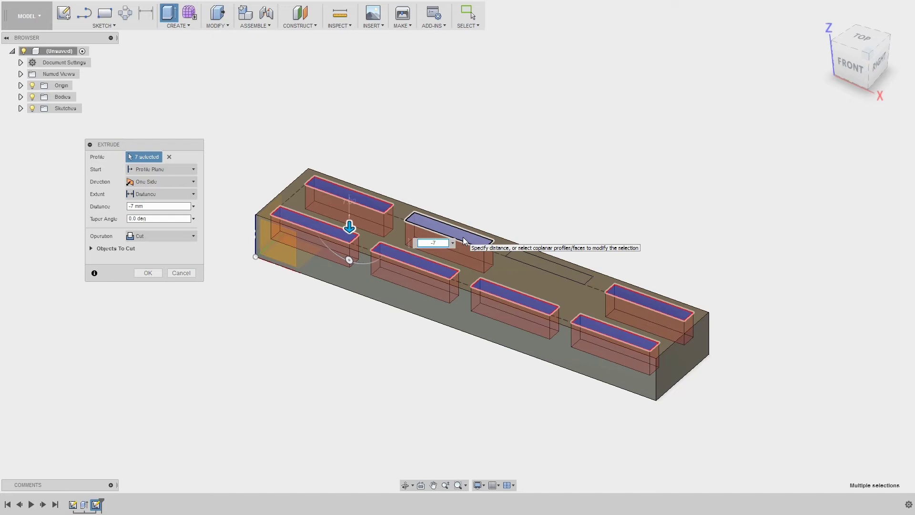
{"action": "left_click", "coordinate": [561, 268]}
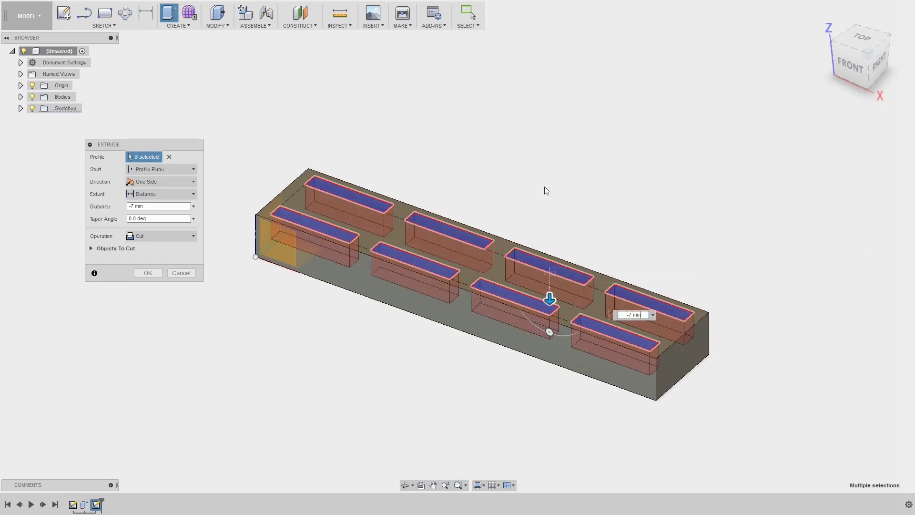
{"action": "mouse_move", "coordinate": [409, 340]}
{"action": "middle_mouse_down", "text": "shift"}
{"action": "mouse_move", "coordinate": [419, 362]}
{"action": "mouse_move", "coordinate": [422, 344]}
{"action": "middle_mouse_up", "text": "shift"}
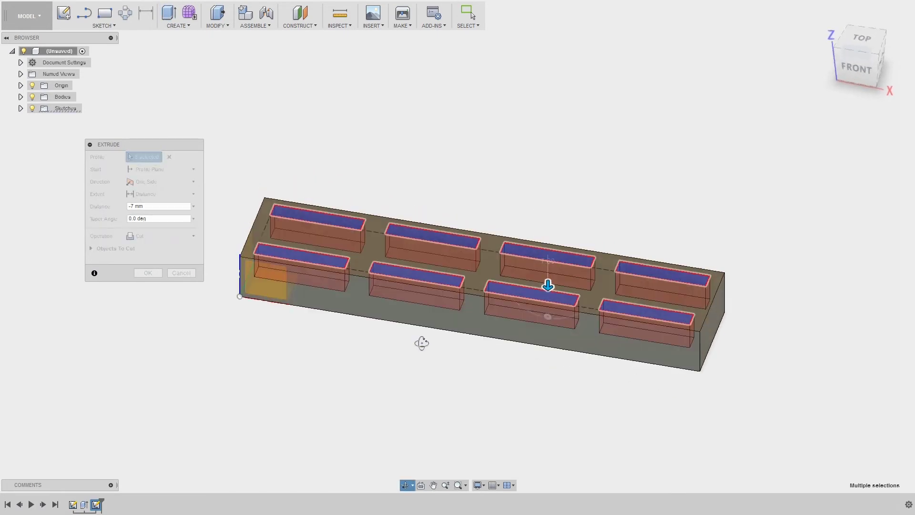
{"action": "left_click", "coordinate": [91, 249]}
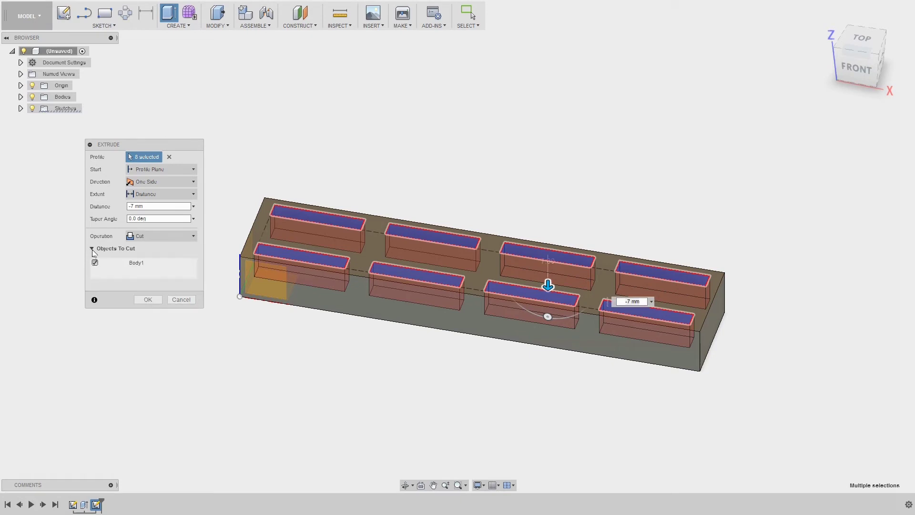
{"action": "left_click", "coordinate": [91, 249]}
{"action": "left_click", "coordinate": [160, 273]}
{"action": "mouse_move", "coordinate": [514, 363]}
{"action": "middle_mouse_down", "text": "shift"}
{"action": "mouse_move", "coordinate": [521, 398]}
{"action": "mouse_move", "coordinate": [599, 276]}
{"action": "mouse_move", "coordinate": [643, 333]}
{"action": "mouse_move", "coordinate": [548, 358]}
{"action": "middle_mouse_up", "text": "shift"}
{"action": "middle_click_drag", "start_coordinate": [617, 367], "coordinate": [573, 323]}
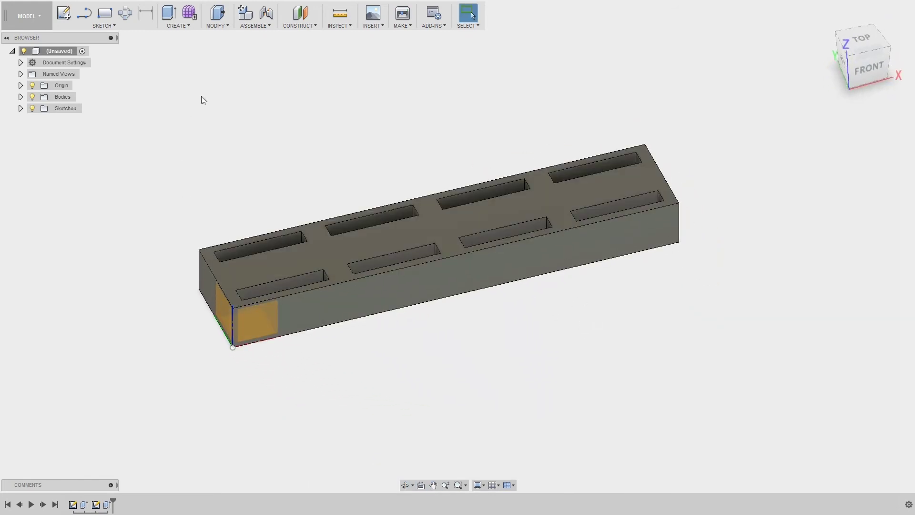
- Start a fillet and select the block's outer top and vertical corner edges
{"action": "left_click", "coordinate": [177, 26]}
{"action": "mouse_move", "coordinate": [216, 20]}
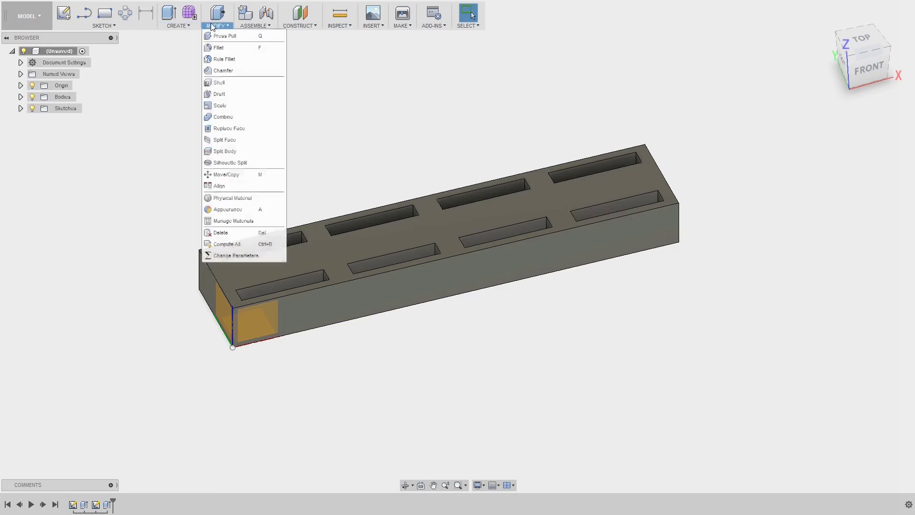
{"action": "left_click", "coordinate": [219, 48]}
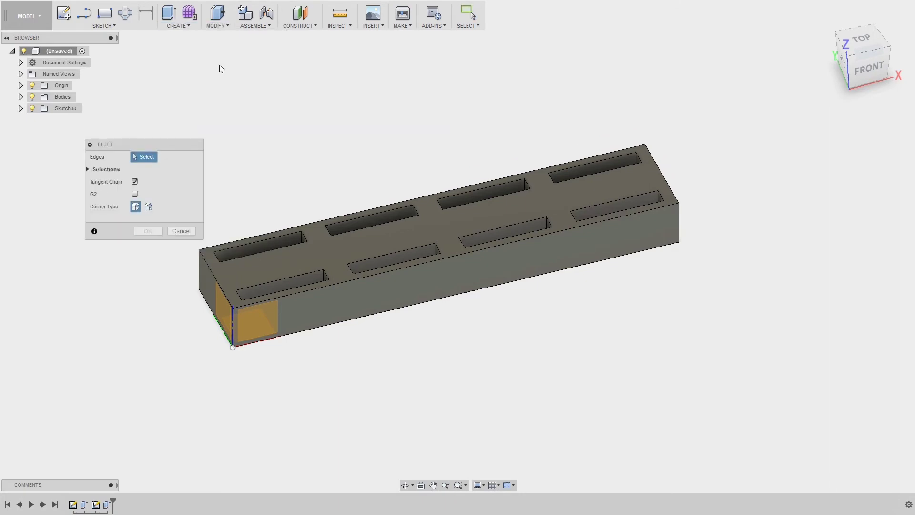
{"action": "left_click", "coordinate": [233, 316]}
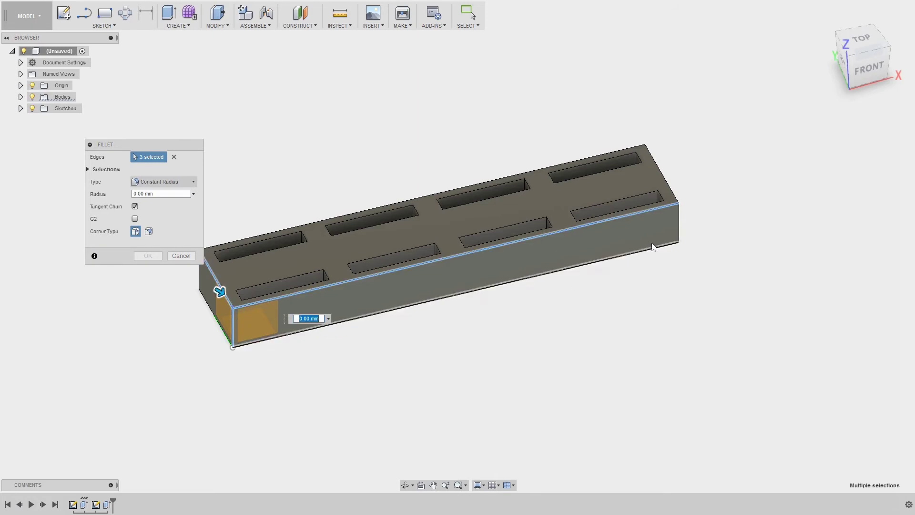
{"action": "left_click", "coordinate": [680, 224]}
{"action": "mouse_move", "coordinate": [715, 265]}
{"action": "middle_mouse_down", "text": "shift"}
{"action": "mouse_move", "coordinate": [683, 283]}
{"action": "mouse_move", "coordinate": [607, 271]}
{"action": "middle_mouse_up", "text": "shift"}
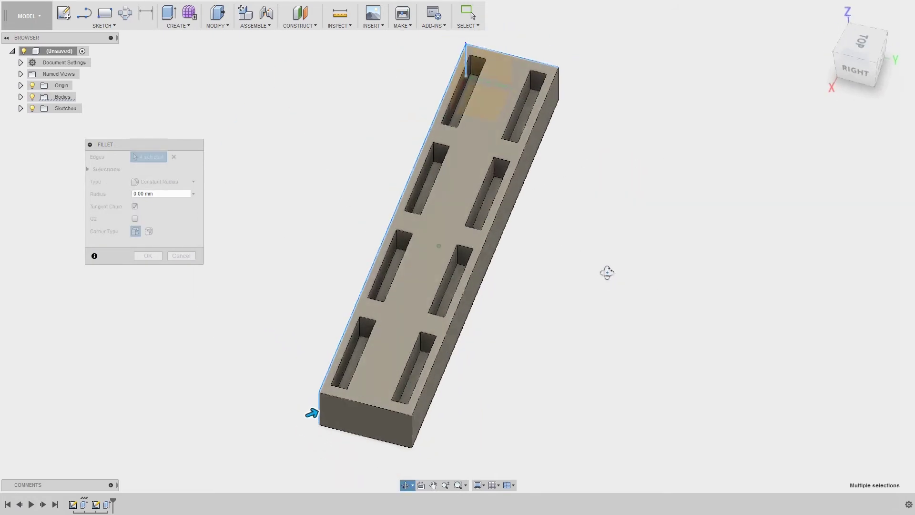
{"action": "left_click", "coordinate": [406, 423]}
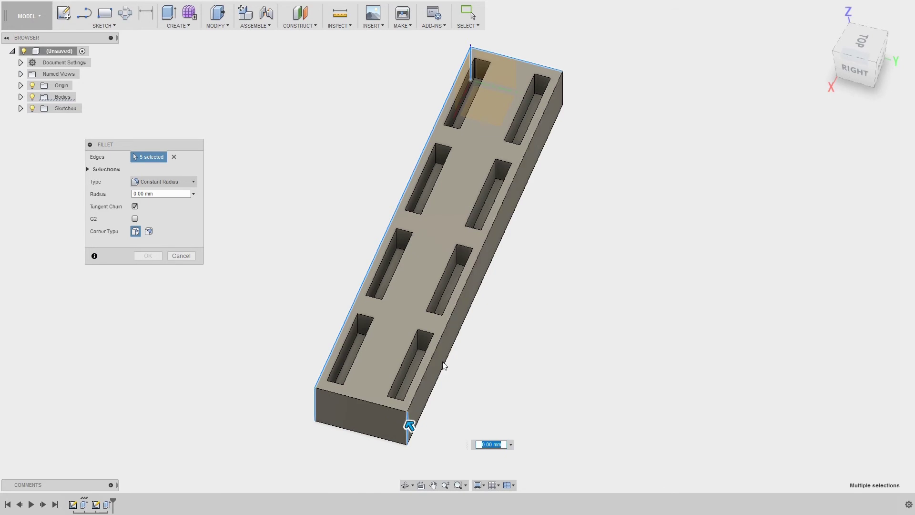
{"action": "left_click", "coordinate": [457, 300]}
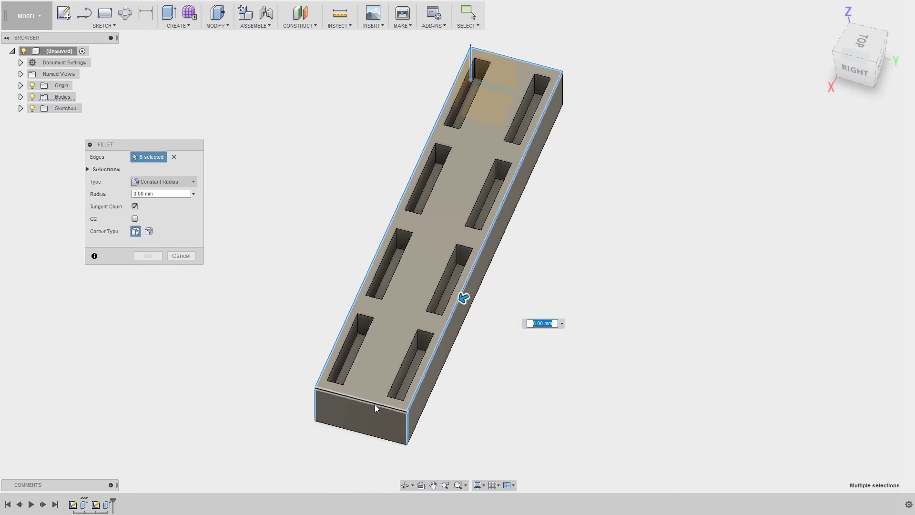
{"action": "left_click", "coordinate": [374, 403]}
{"action": "middle_click_drag", "start_coordinate": [374, 403], "coordinate": [548, 131], "text": "shift"}
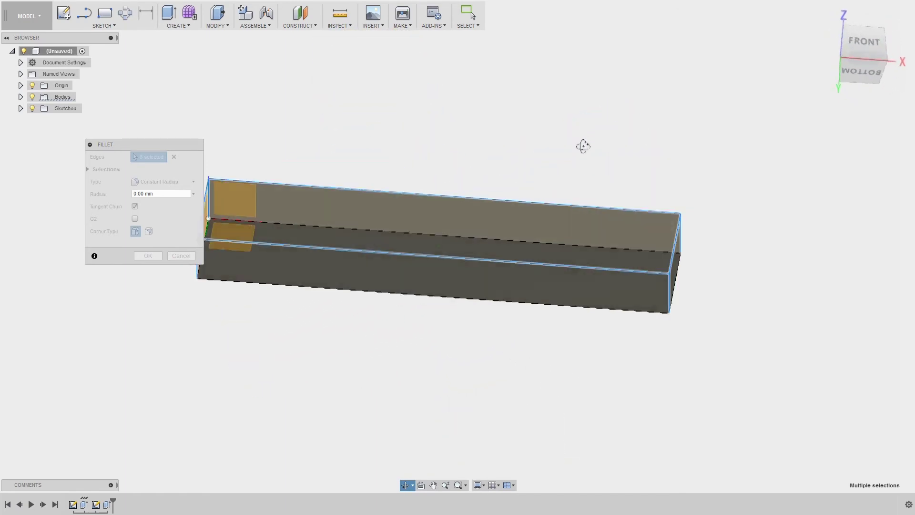
{"action": "middle_click_drag", "start_coordinate": [548, 131], "coordinate": [605, 184], "text": "shift"}
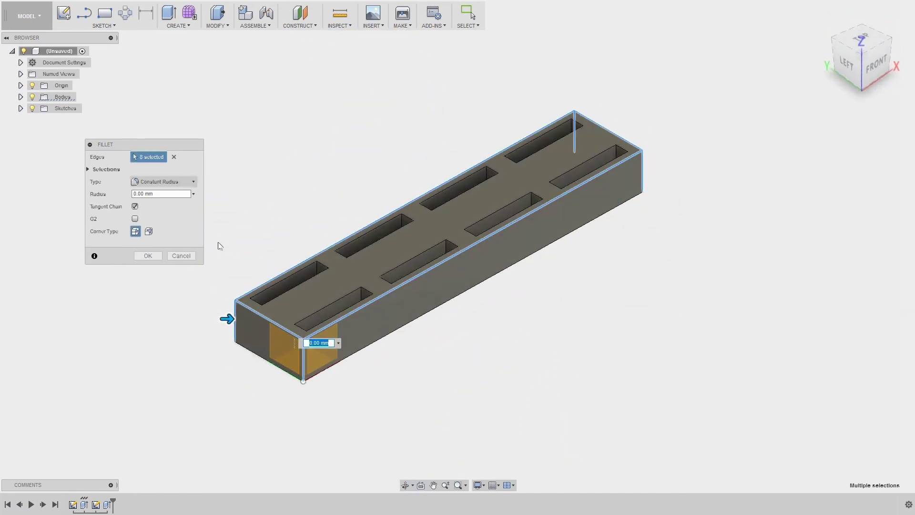
- Set the fillet radius to 2 mm, check the preview, and confirm it
{"action": "mouse_move", "coordinate": [230, 321]}
{"action": "left_mouse_down"}
{"action": "mouse_move", "coordinate": [248, 324]}
{"action": "mouse_move", "coordinate": [242, 331]}
{"action": "left_mouse_up"}
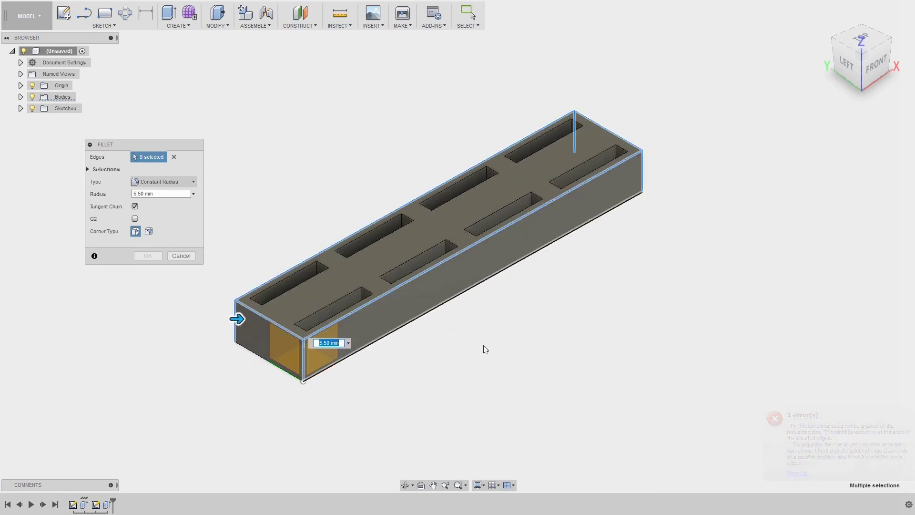
{"action": "type", "text": "2"}
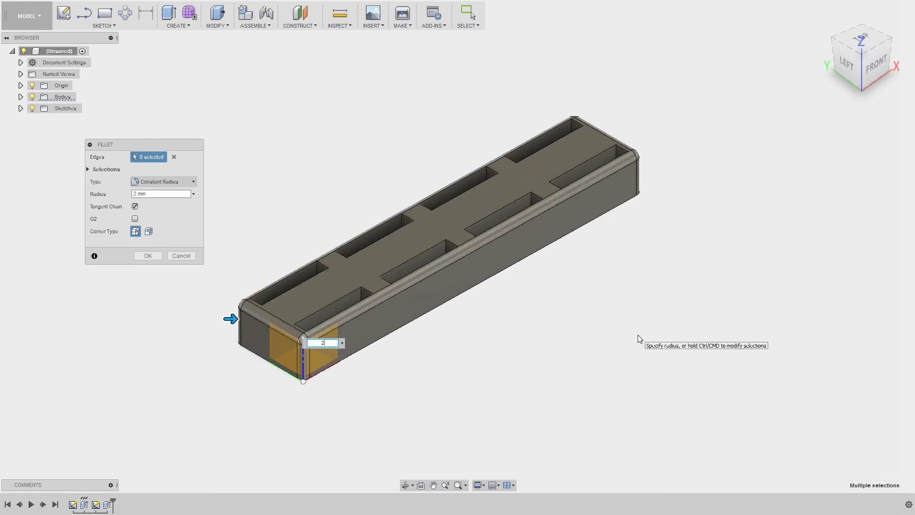
{"action": "mouse_move", "coordinate": [862, 63]}
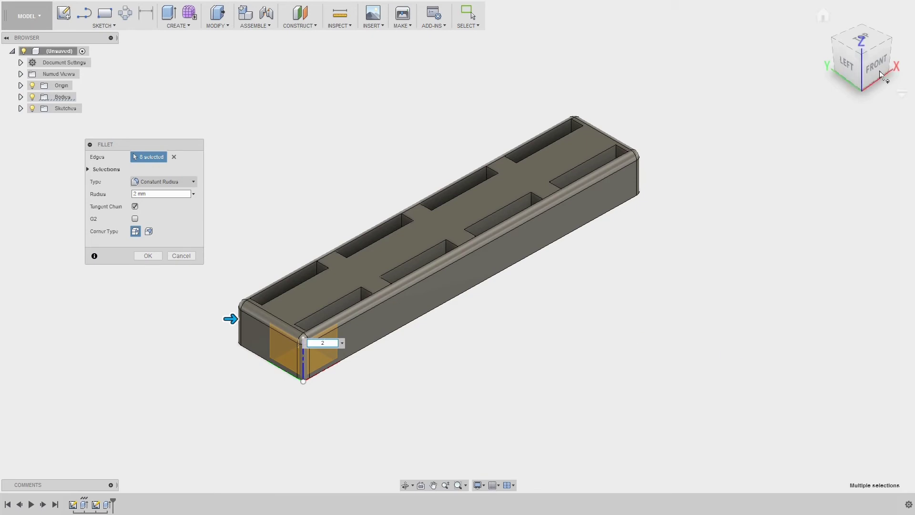
{"action": "left_click", "coordinate": [871, 76]}
{"action": "mouse_move", "coordinate": [476, 309]}
{"action": "middle_mouse_down", "text": "shift"}
{"action": "mouse_move", "coordinate": [523, 348]}
{"action": "mouse_move", "coordinate": [515, 308]}
{"action": "mouse_move", "coordinate": [476, 275]}
{"action": "mouse_move", "coordinate": [376, 247]}
{"action": "mouse_move", "coordinate": [394, 275]}
{"action": "mouse_move", "coordinate": [542, 268]}
{"action": "mouse_move", "coordinate": [534, 277]}
{"action": "middle_mouse_up", "text": "shift"}
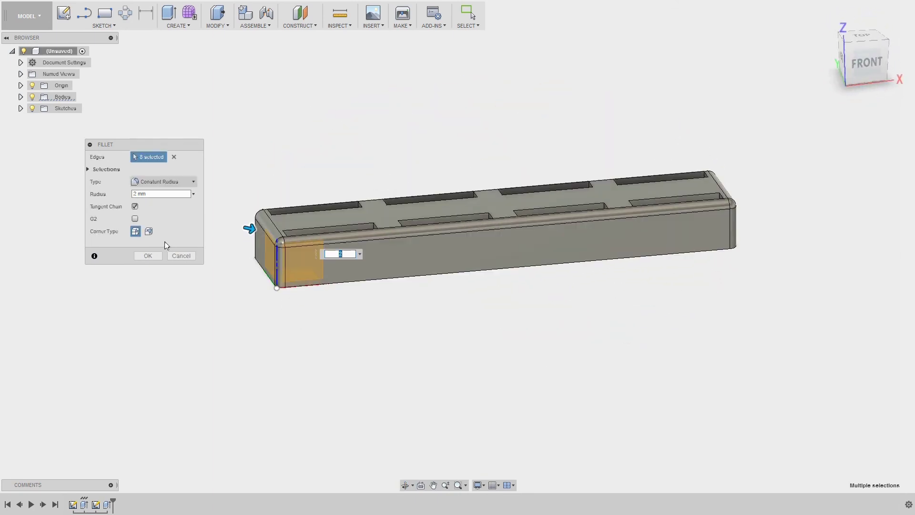
{"action": "left_click", "coordinate": [147, 256]}
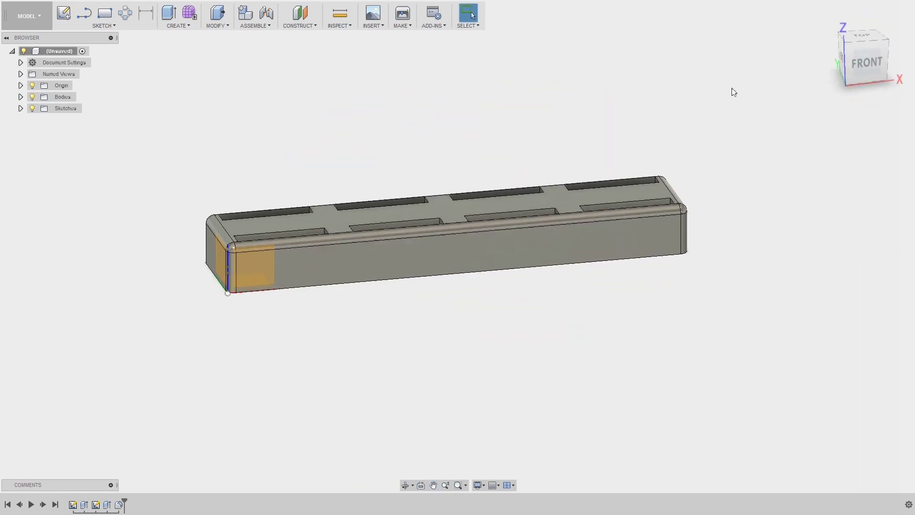
- Return to the home view, expand Bodies and open Appearance for Body1
{"action": "left_click", "coordinate": [823, 15]}
{"action": "scroll", "coordinate": [549, 203], "scroll_direction": "down", "scroll_amount": 3}
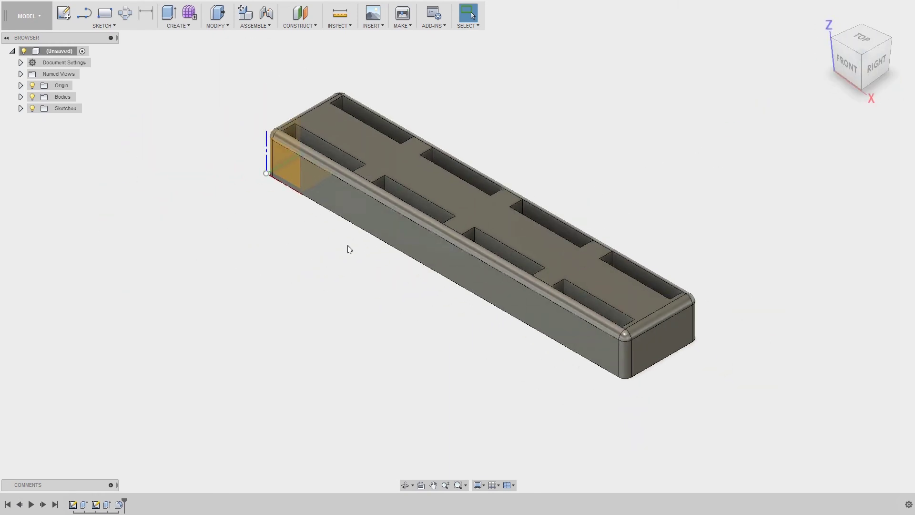
{"action": "middle_click_drag", "start_coordinate": [348, 249], "coordinate": [216, 227]}
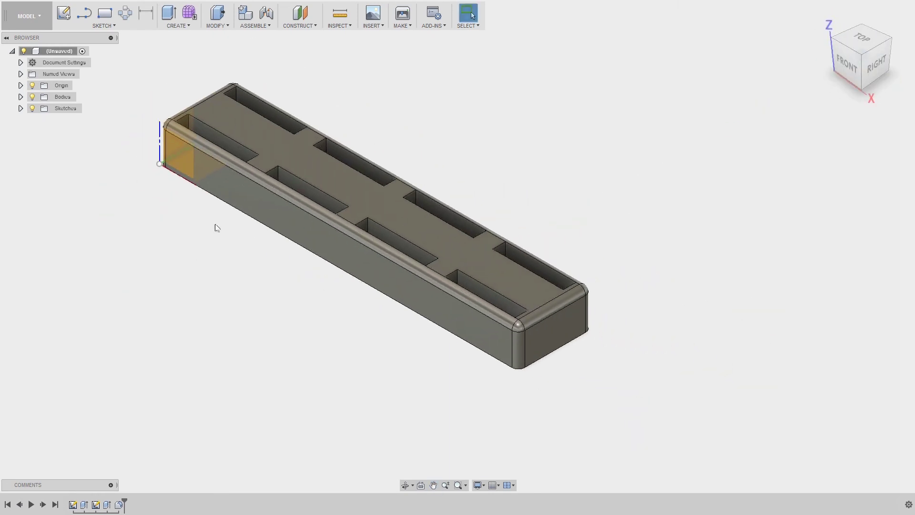
{"action": "left_click", "coordinate": [21, 97]}
{"action": "right_click", "coordinate": [70, 109]}
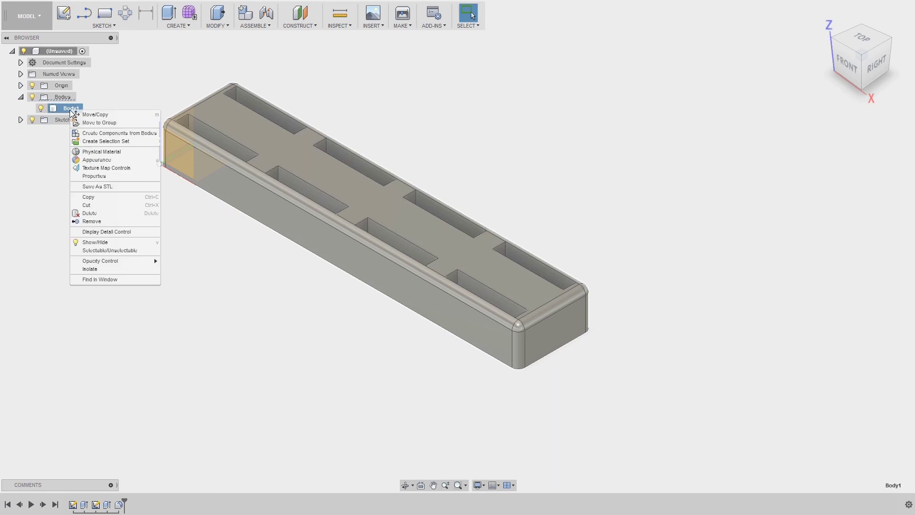
{"action": "left_click", "coordinate": [92, 165]}
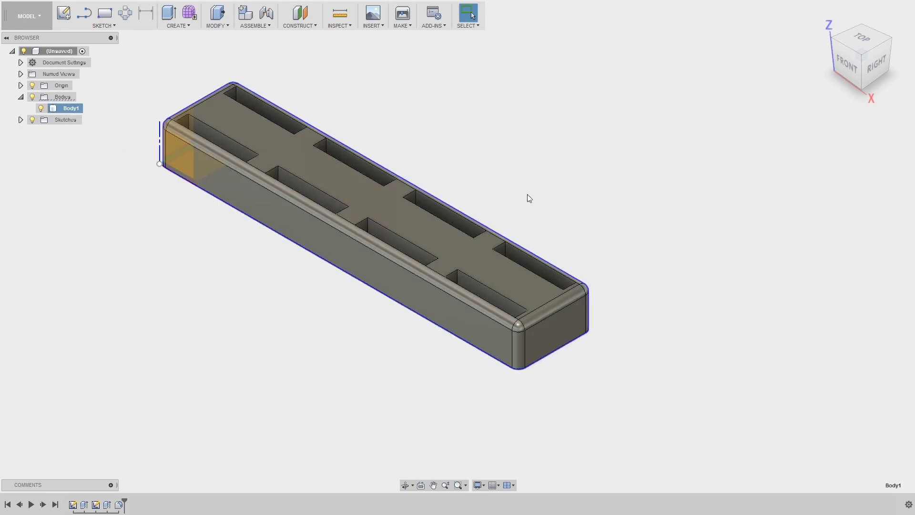
- Browse Plastic > Opaque and try glossy black, white and red on the block
{"action": "left_click", "coordinate": [743, 386]}
{"action": "left_click", "coordinate": [753, 398]}
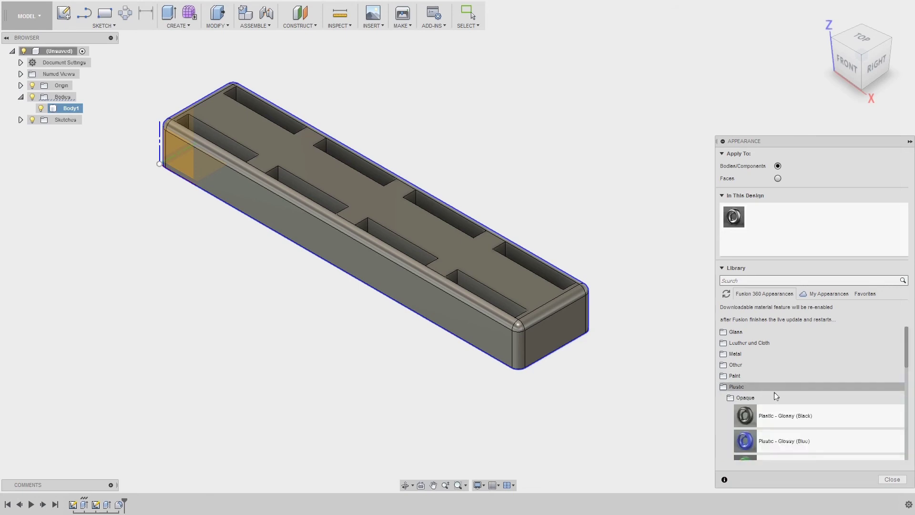
{"action": "left_click_drag", "start_coordinate": [783, 416], "coordinate": [528, 296]}
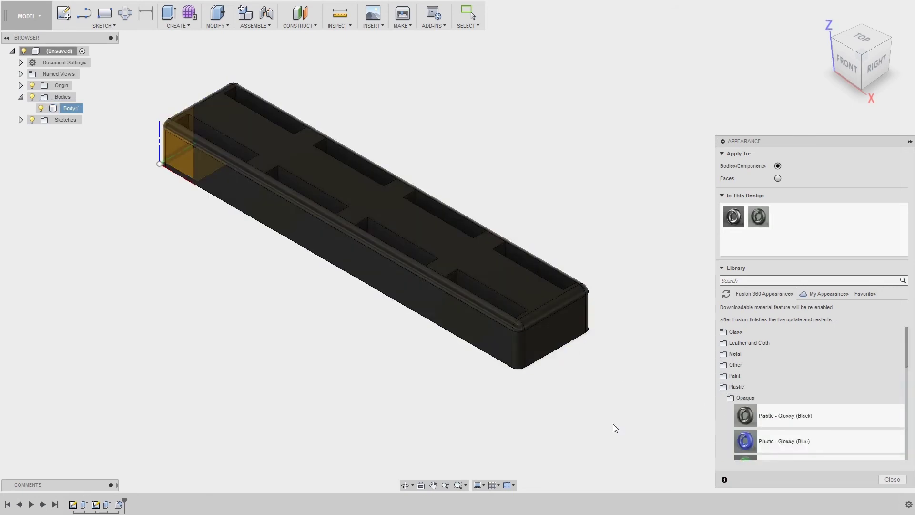
{"action": "scroll", "coordinate": [782, 431], "scroll_direction": "down", "scroll_amount": 2}
{"action": "scroll", "coordinate": [787, 427], "scroll_direction": "down", "scroll_amount": 3}
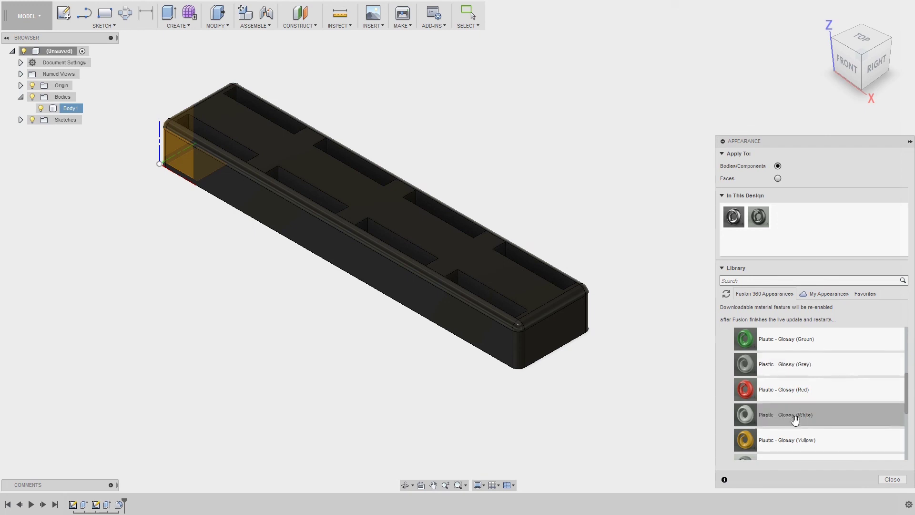
{"action": "left_click_drag", "start_coordinate": [795, 419], "coordinate": [577, 334]}
{"action": "left_click_drag", "start_coordinate": [785, 395], "coordinate": [579, 332]}
- Try other plastics such as yellow, then apply Plastic - Glossy (Black) and close the Appearance panel
{"action": "scroll", "coordinate": [778, 402], "scroll_direction": "down", "scroll_amount": 2}
{"action": "scroll", "coordinate": [779, 382], "scroll_direction": "down", "scroll_amount": 1}
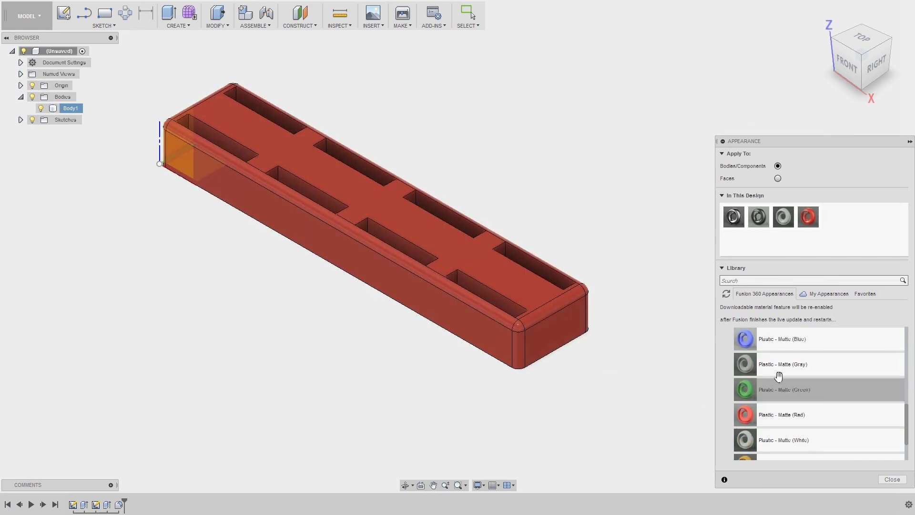
{"action": "left_click_drag", "start_coordinate": [762, 339], "coordinate": [529, 321]}
{"action": "scroll", "coordinate": [784, 419], "scroll_direction": "down", "scroll_amount": 3}
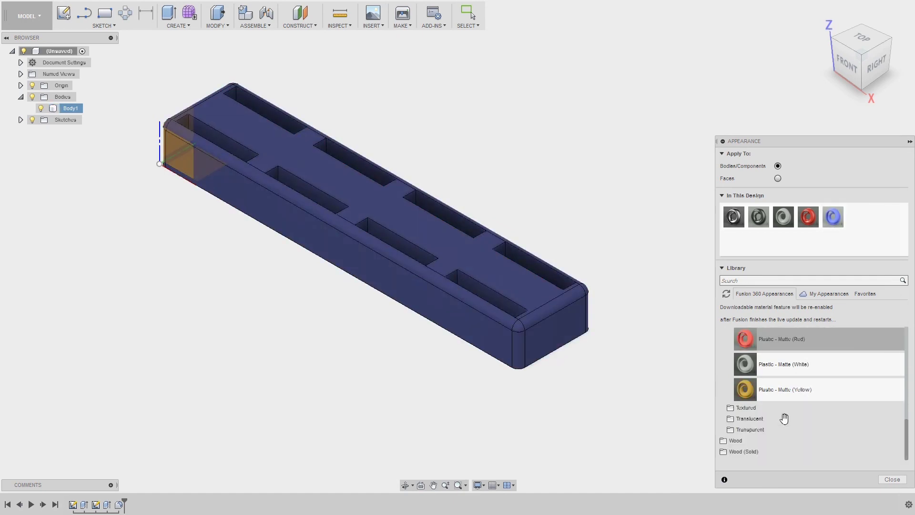
{"action": "left_click_drag", "start_coordinate": [767, 389], "coordinate": [547, 321]}
{"action": "scroll", "coordinate": [758, 402], "scroll_direction": "up", "scroll_amount": 5}
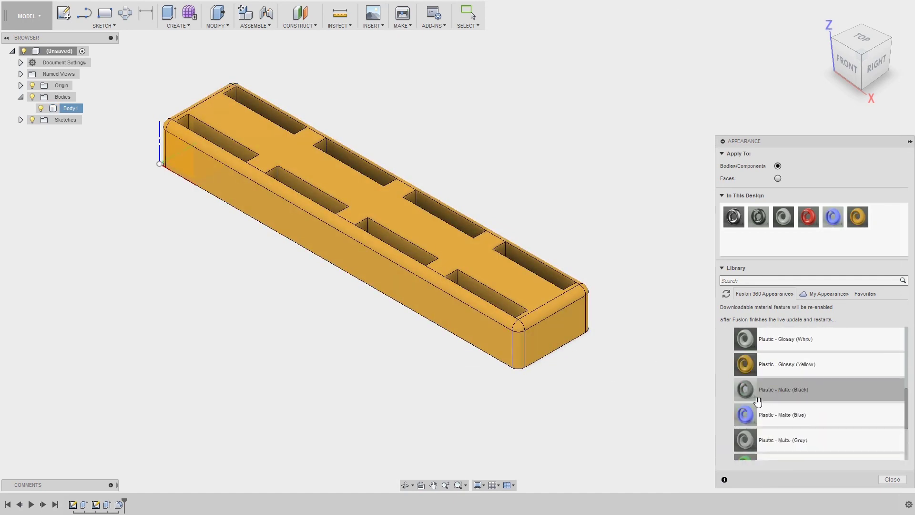
{"action": "scroll", "coordinate": [763, 405], "scroll_direction": "up", "scroll_amount": 5}
{"action": "left_click_drag", "start_coordinate": [728, 388], "coordinate": [541, 276]}
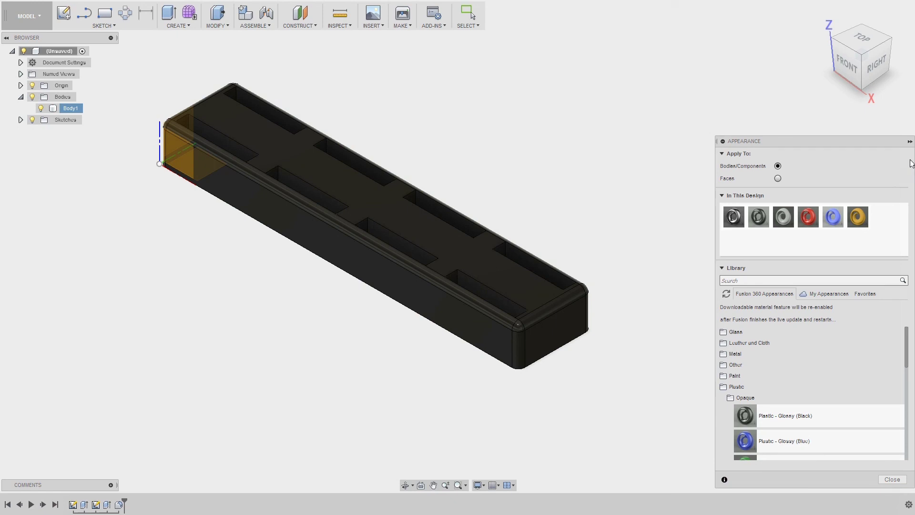
{"action": "left_click", "coordinate": [883, 484]}
{"action": "mouse_move", "coordinate": [114, 322]}
{"action": "middle_mouse_down", "text": "shift"}
{"action": "mouse_move", "coordinate": [150, 338]}
{"action": "mouse_move", "coordinate": [168, 331]}
{"action": "middle_mouse_up", "text": "shift"}
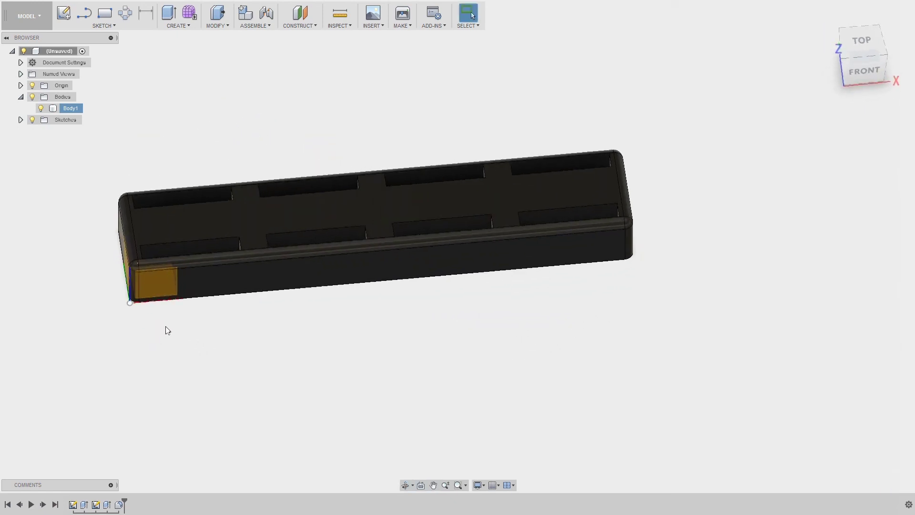